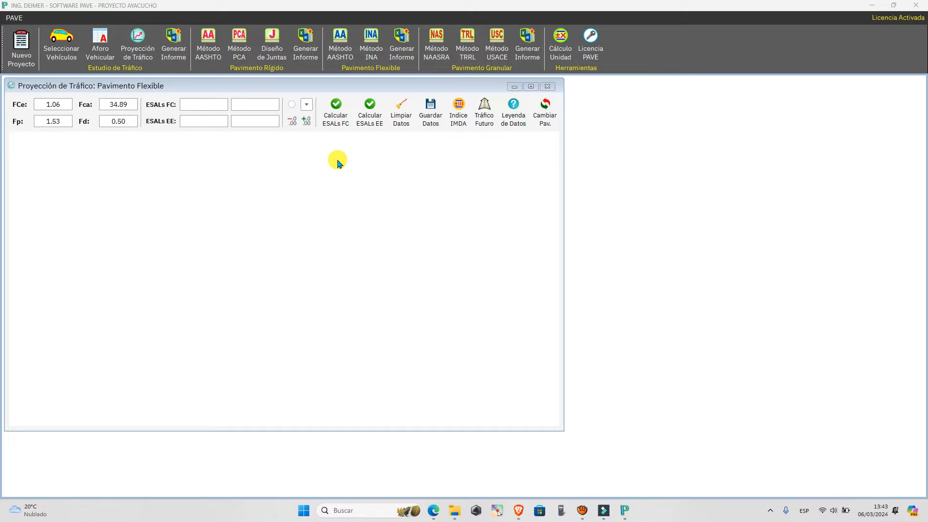
Calculate the ESALs with the truck factor (FC) method and check the C2 and C3 vehicle rows.
{"action": "left_click", "coordinate": [339, 123]}
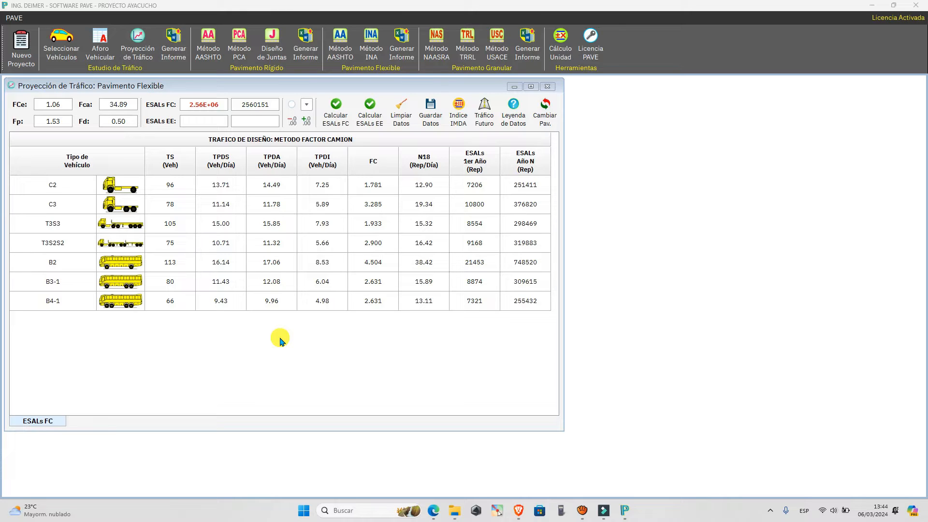
{"action": "left_click", "coordinate": [82, 183]}
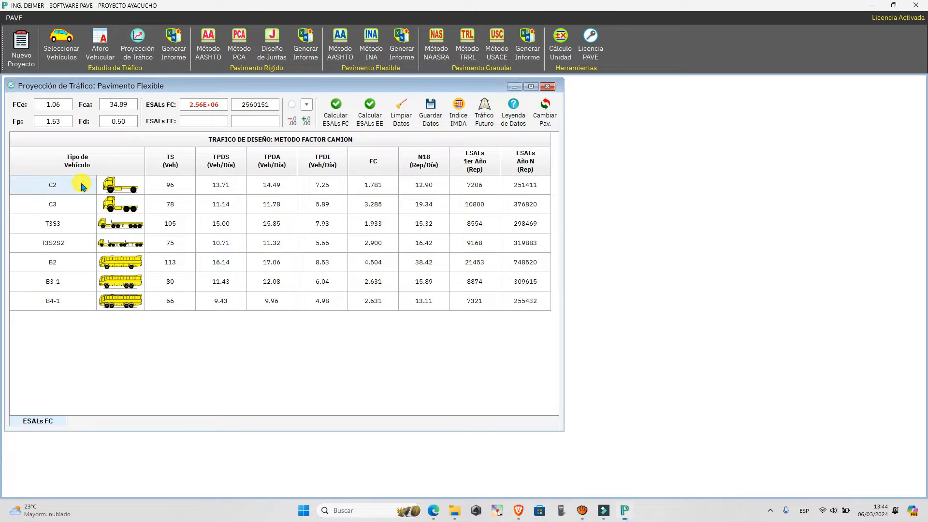
{"action": "left_click", "coordinate": [53, 204]}
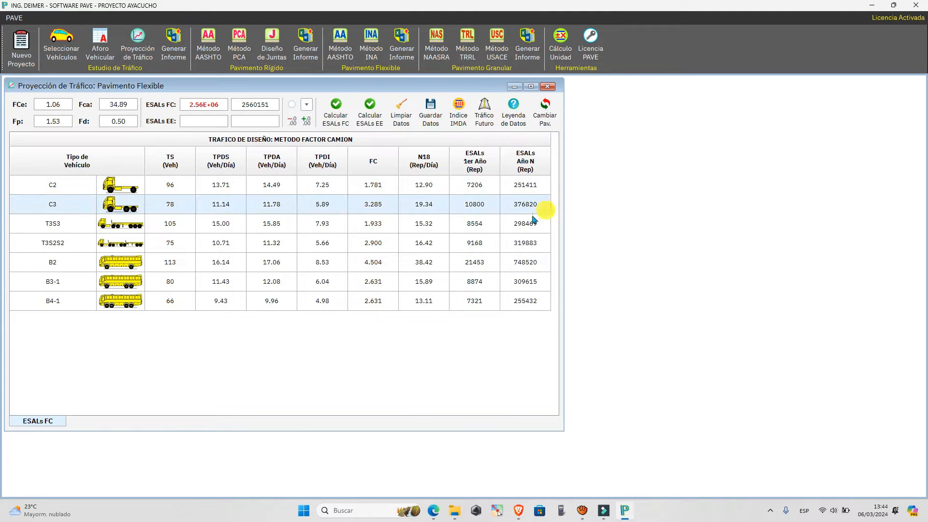
{"action": "left_click", "coordinate": [472, 244]}
Switch to Edge to consult the ESALs formula and calculation flowchart in ESTUDIO DE TRAFICO.pdf, and return to PAVE.
{"action": "left_click", "coordinate": [433, 511]}
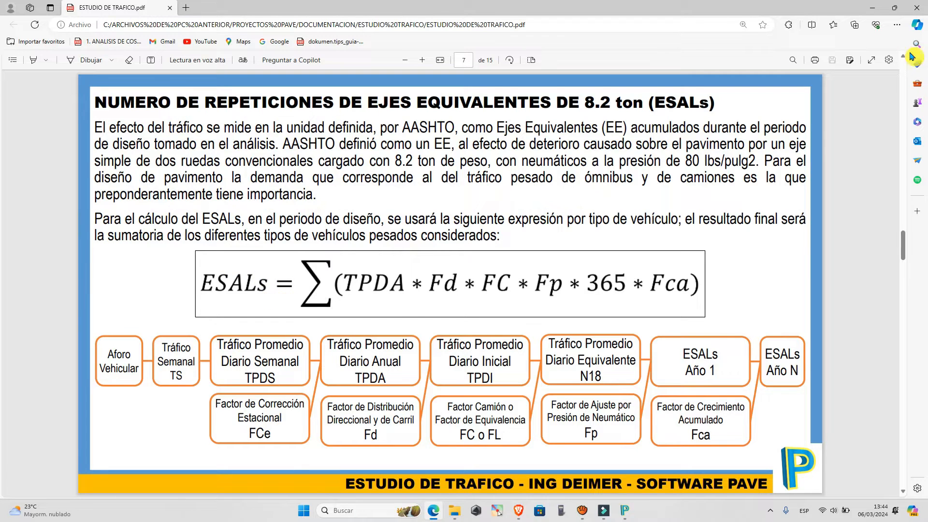
{"action": "left_click_drag", "start_coordinate": [865, 9], "coordinate": [836, 33]}
{"action": "left_click", "coordinate": [848, 34]}
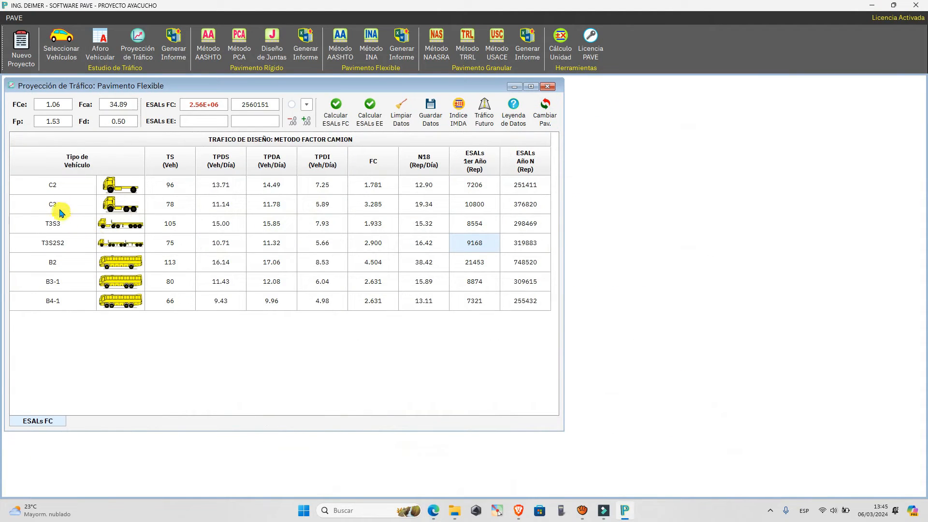
Examine the C2 and C3 rows of the truck factor table and its columns from TS to ESALs Año N.
{"action": "left_click_drag", "start_coordinate": [46, 188], "coordinate": [523, 185]}
{"action": "left_click_drag", "start_coordinate": [49, 202], "coordinate": [513, 205]}
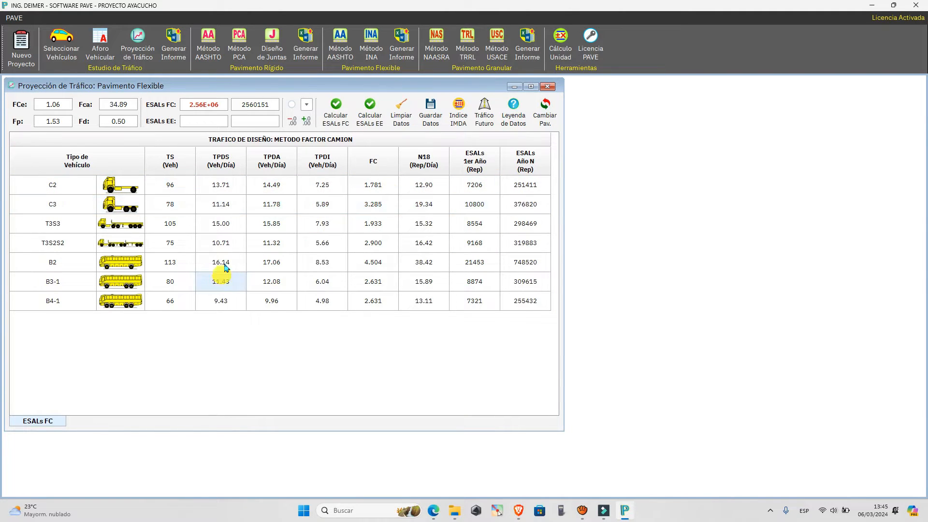
{"action": "left_click", "coordinate": [182, 168]}
{"action": "left_click", "coordinate": [222, 164]}
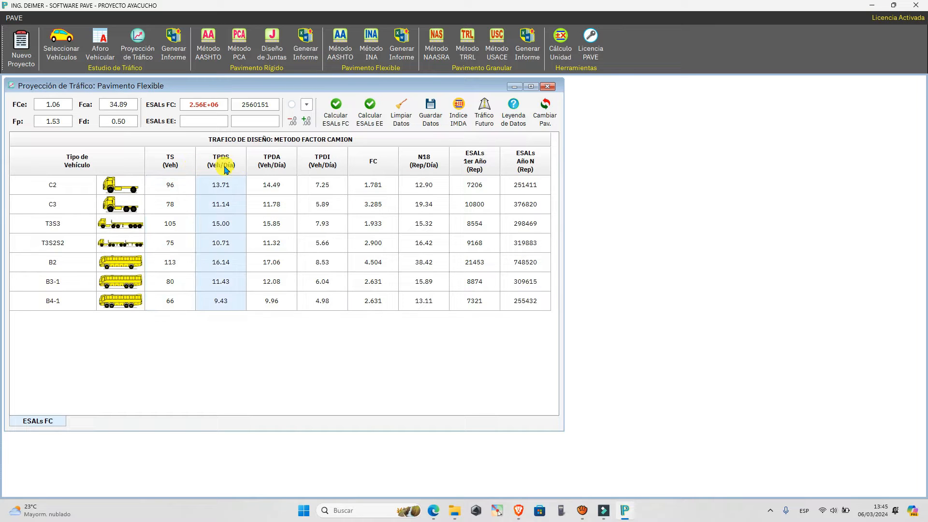
{"action": "left_click", "coordinate": [273, 163]}
{"action": "left_click", "coordinate": [325, 164]}
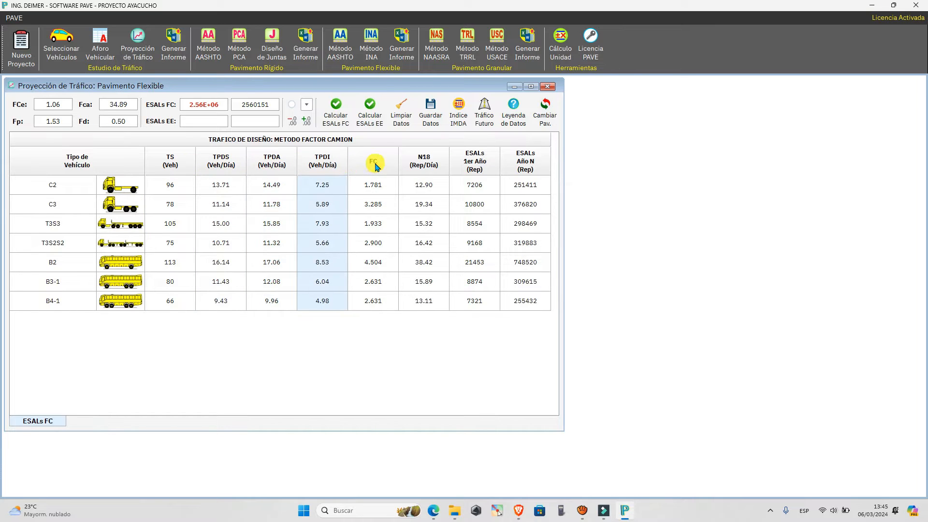
{"action": "left_click", "coordinate": [374, 164]}
{"action": "left_click", "coordinate": [422, 164]}
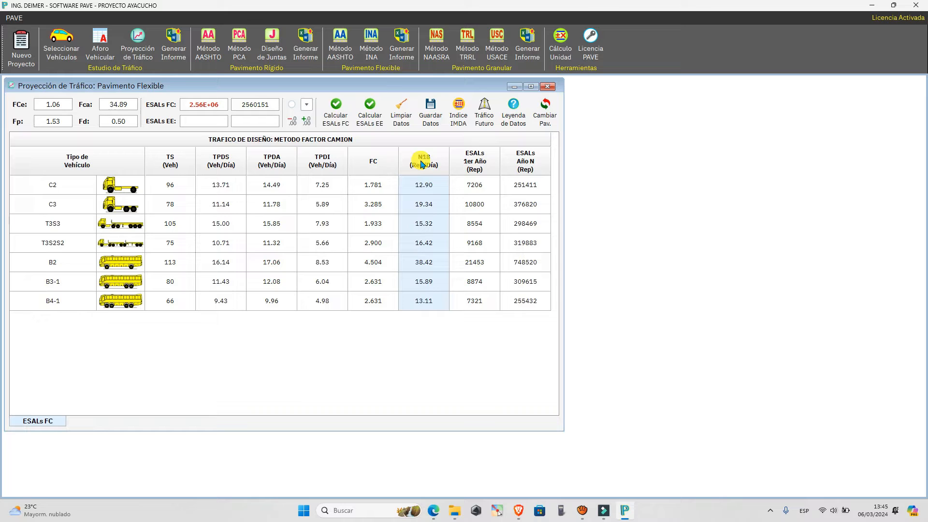
{"action": "left_click", "coordinate": [468, 162]}
{"action": "left_click", "coordinate": [525, 164]}
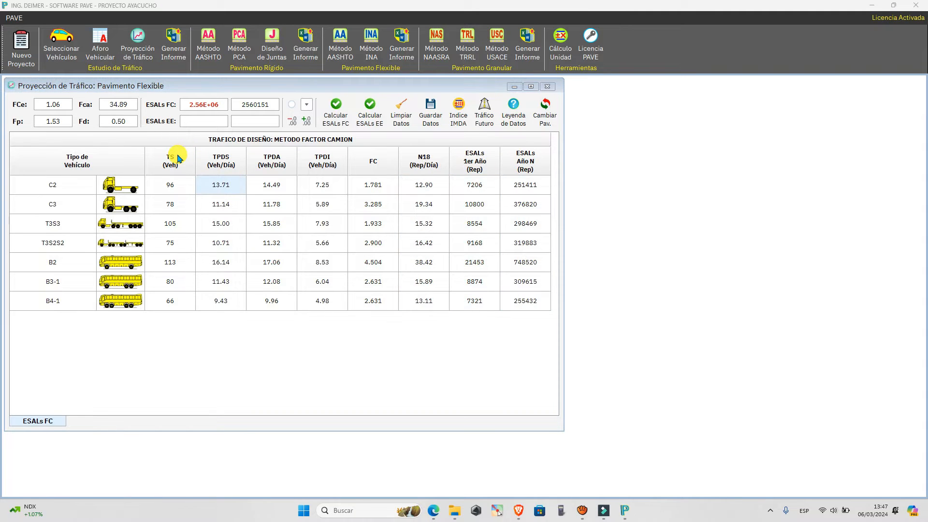
Go through the truck factor calculation sequence column by column, from weekly traffic TS to ESALs Año N.
{"action": "left_click", "coordinate": [175, 156]}
{"action": "left_click", "coordinate": [213, 158]}
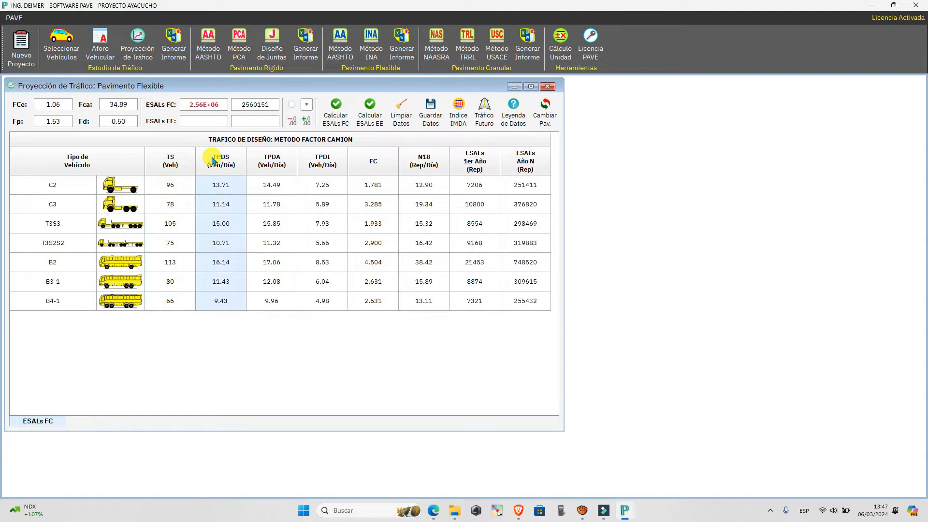
{"action": "left_click", "coordinate": [272, 161]}
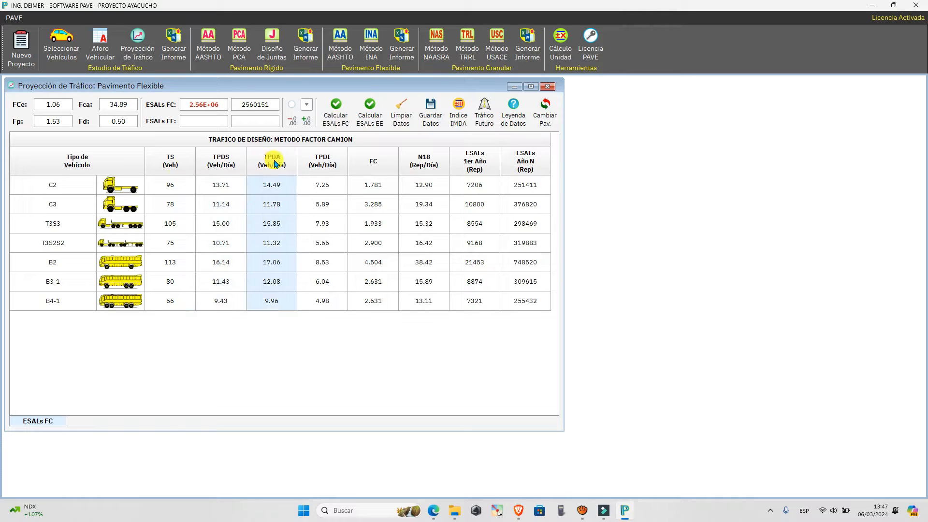
{"action": "left_click", "coordinate": [332, 169]}
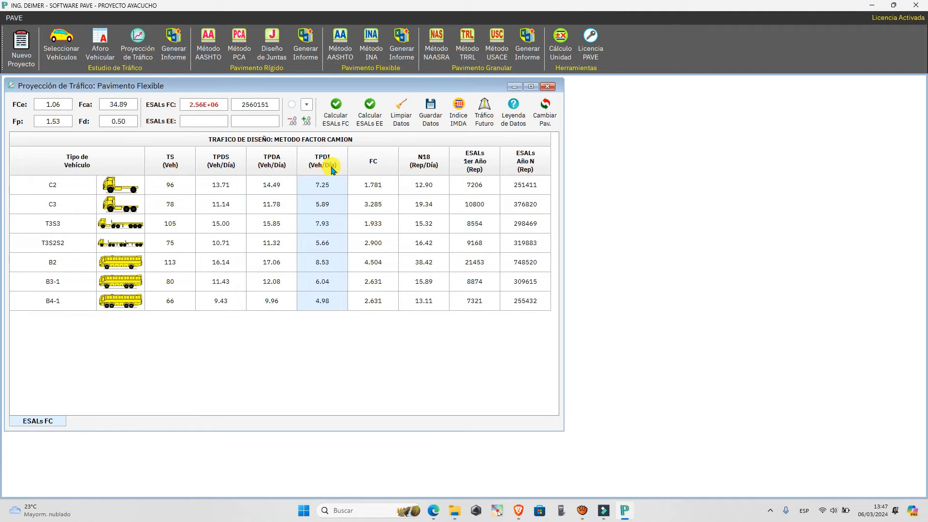
{"action": "left_click", "coordinate": [380, 161]}
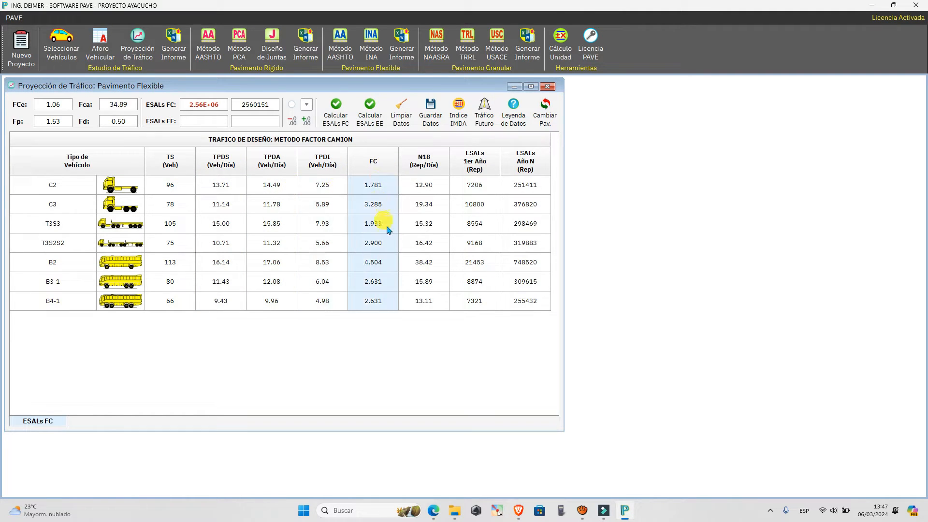
{"action": "left_click", "coordinate": [429, 162]}
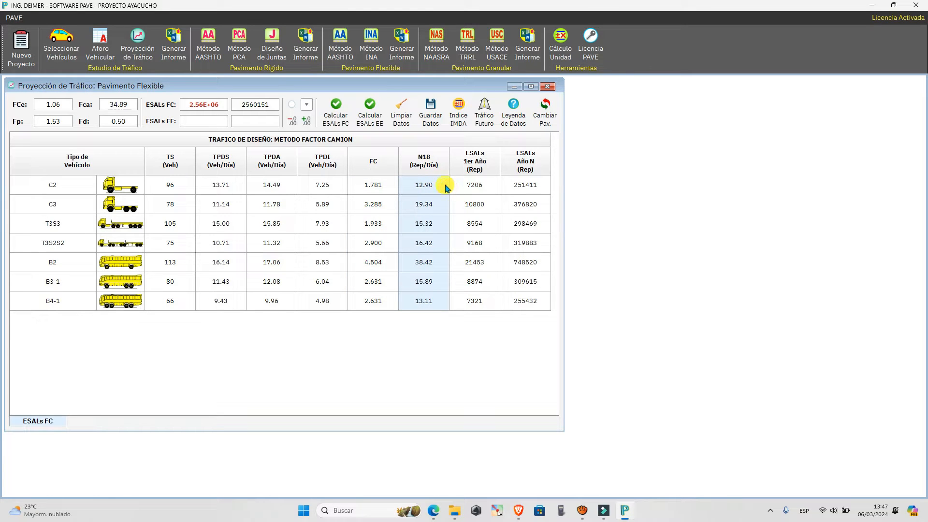
{"action": "left_click", "coordinate": [484, 168]}
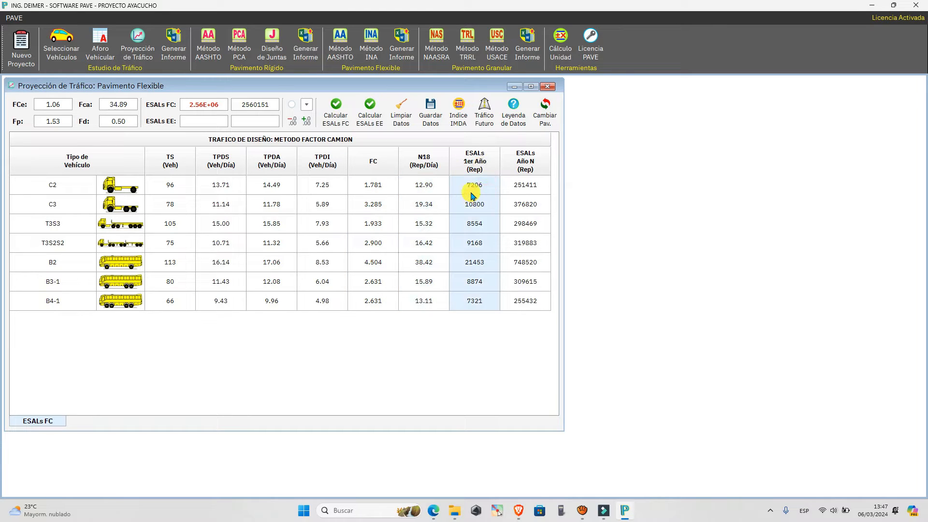
{"action": "left_click", "coordinate": [522, 162]}
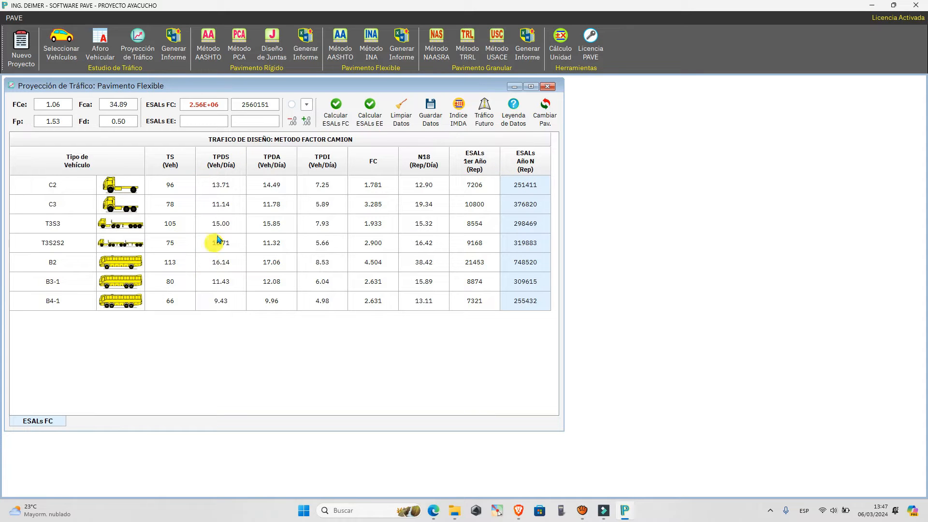
Consult the ESALs flowchart in the traffic study PDF in Edge, and return to PAVE to check the C2 row.
{"action": "left_click", "coordinate": [434, 512]}
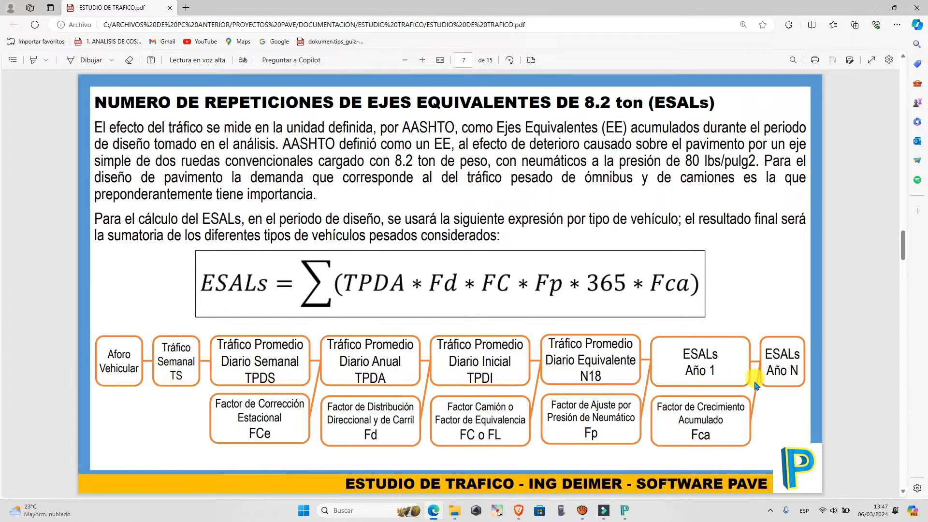
{"action": "left_click", "coordinate": [625, 510]}
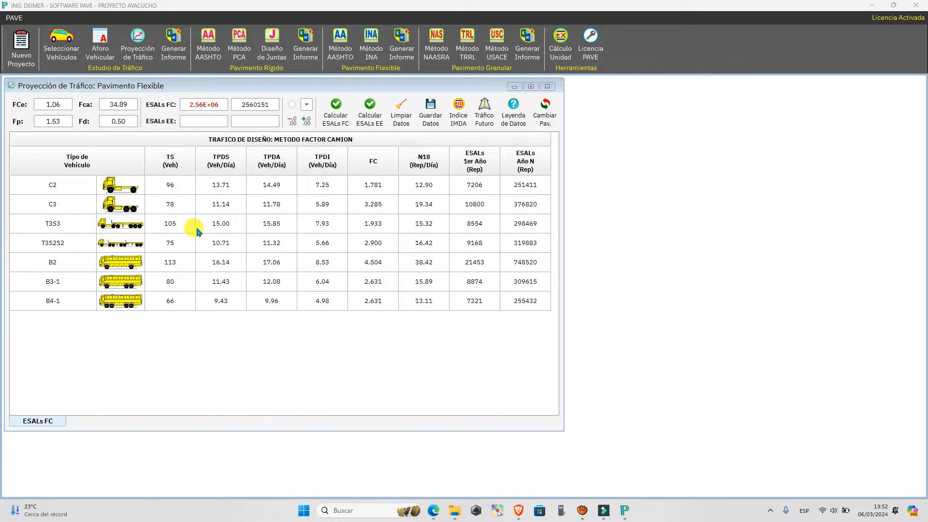
{"action": "left_click", "coordinate": [69, 194]}
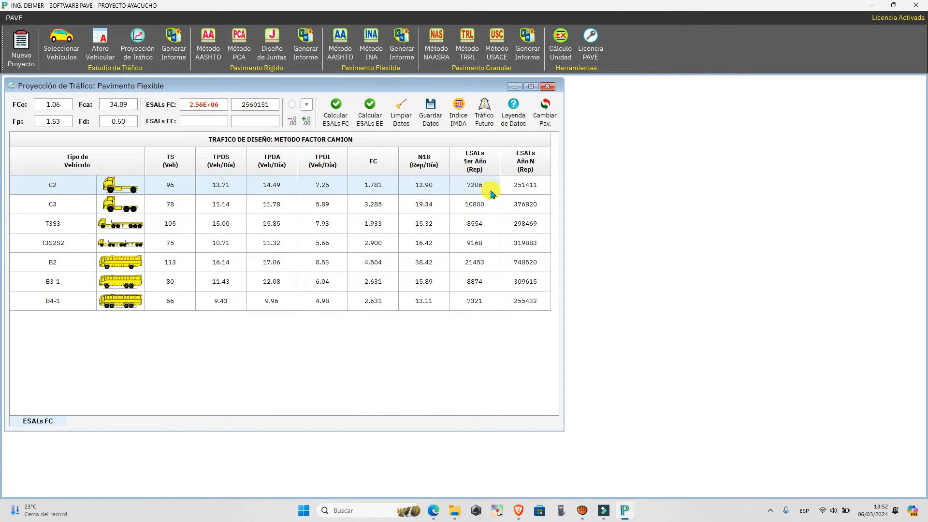
{"action": "left_click", "coordinate": [508, 208]}
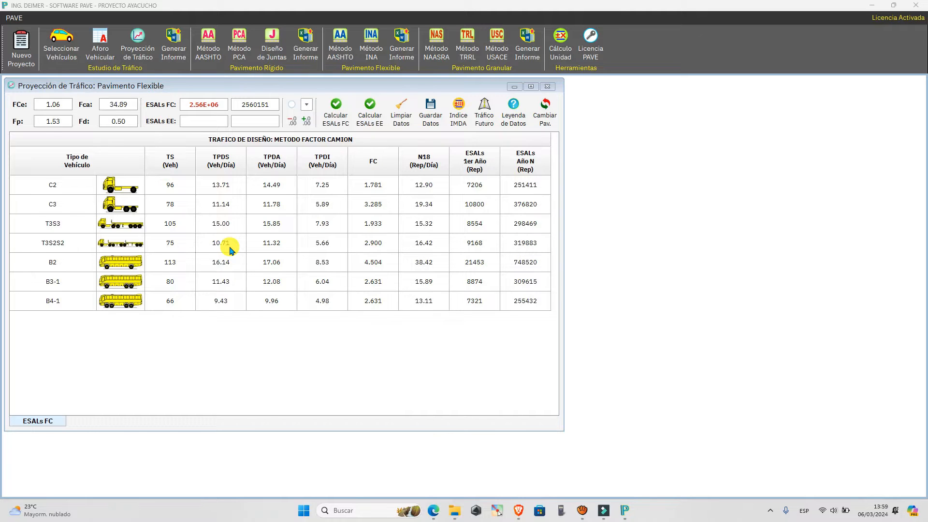
Calculate the ESALs with the axle stratigraphy (EE) method and review the columns from TS to ESALs Año N.
{"action": "left_click", "coordinate": [375, 120]}
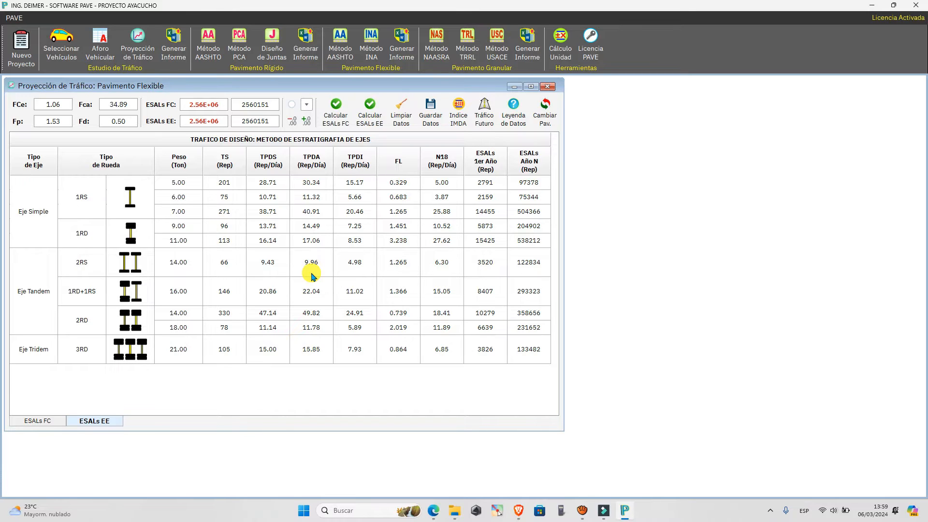
{"action": "left_click", "coordinate": [237, 161]}
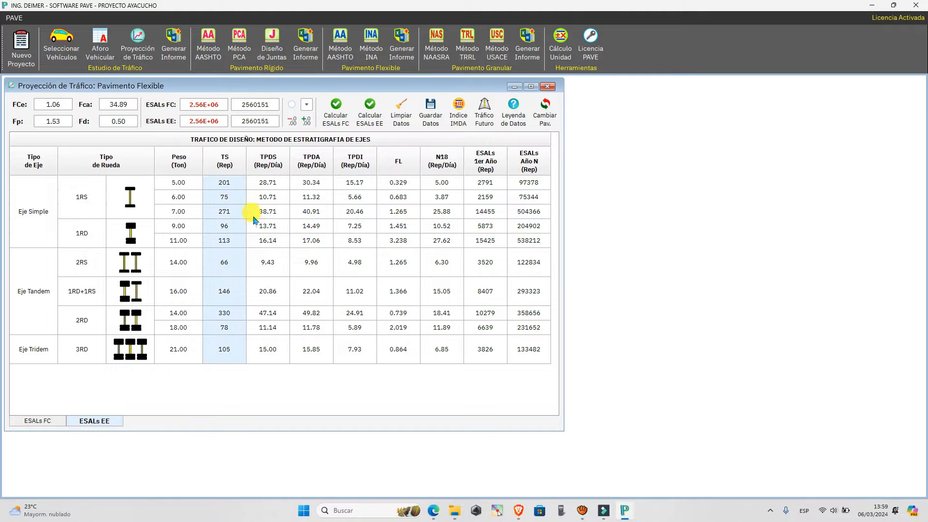
{"action": "left_click", "coordinate": [268, 157]}
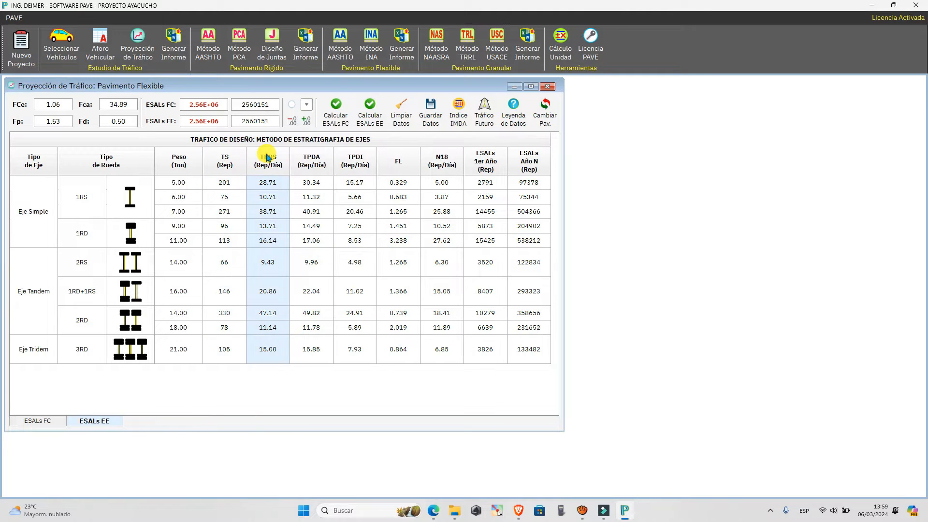
{"action": "left_click", "coordinate": [308, 157]}
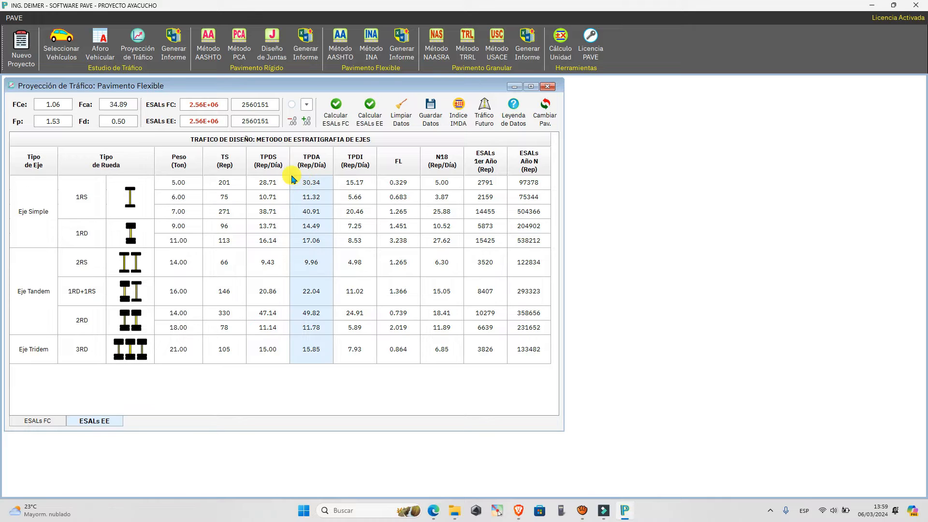
{"action": "left_click", "coordinate": [350, 163]}
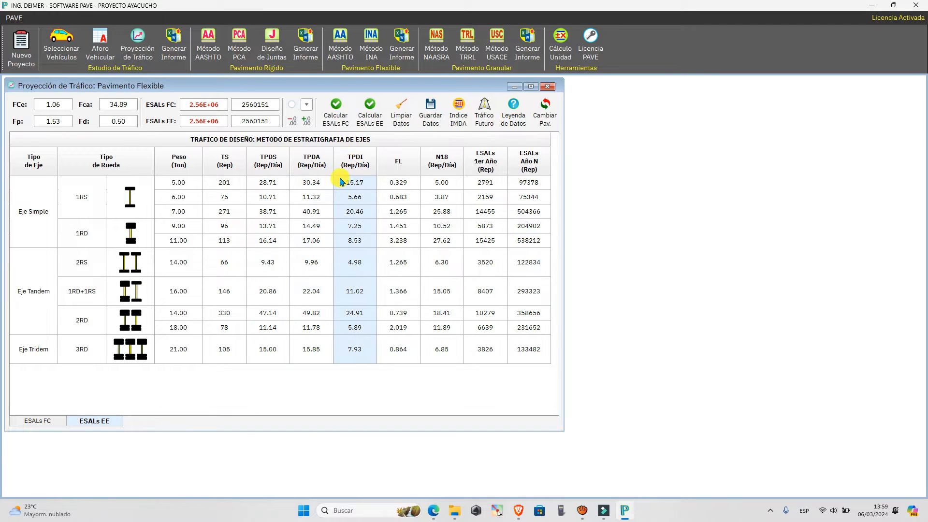
{"action": "left_click", "coordinate": [398, 183]}
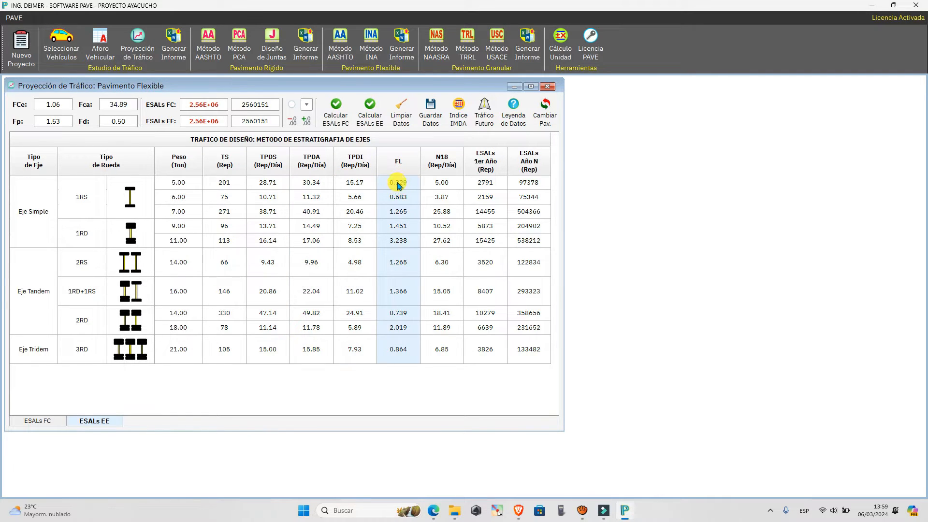
{"action": "left_click", "coordinate": [439, 170]}
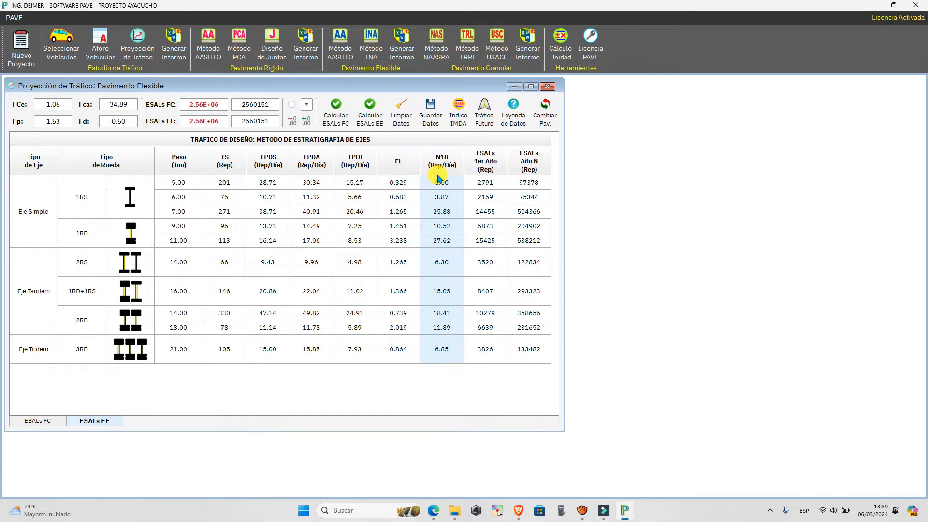
{"action": "left_click", "coordinate": [484, 171]}
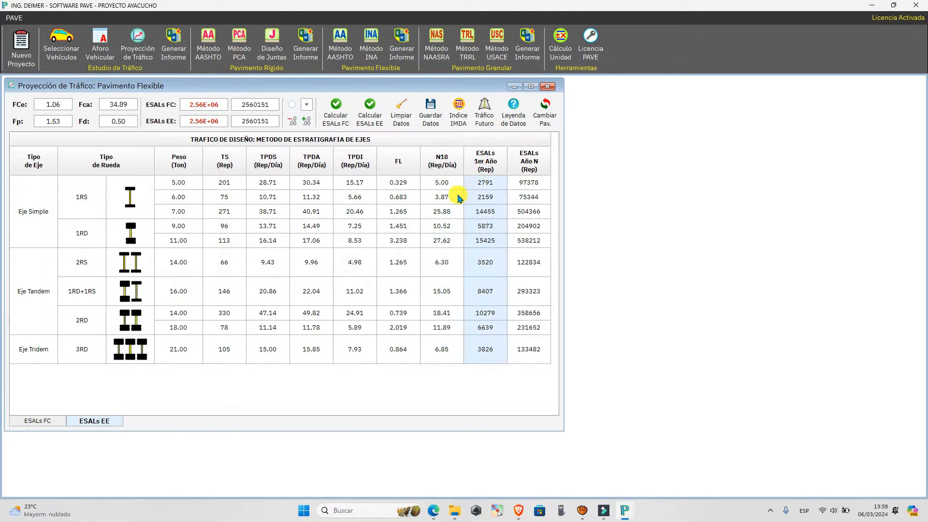
{"action": "left_click", "coordinate": [523, 167]}
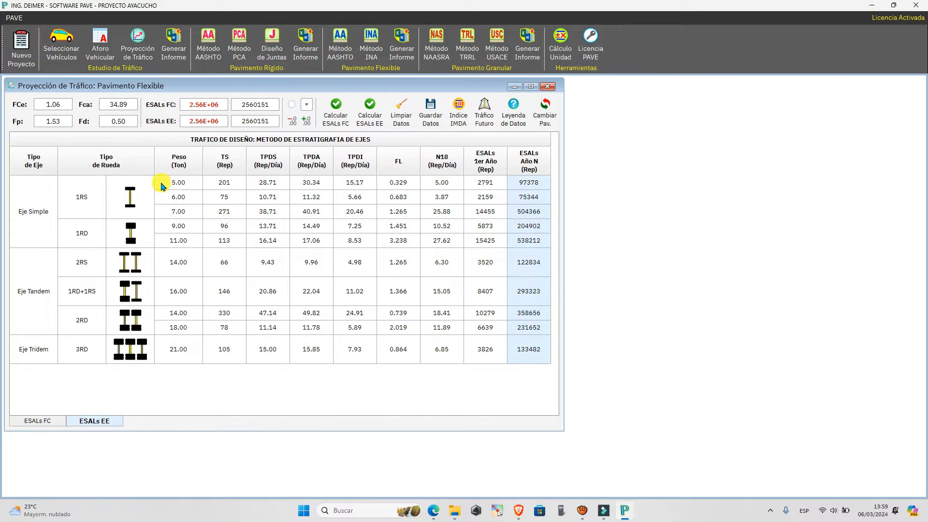
Examine the simple axle 1RS rows for 5.00, 6.00 and 7.00 tons across the axle stratigraphy table.
{"action": "left_click_drag", "start_coordinate": [164, 183], "coordinate": [539, 180]}
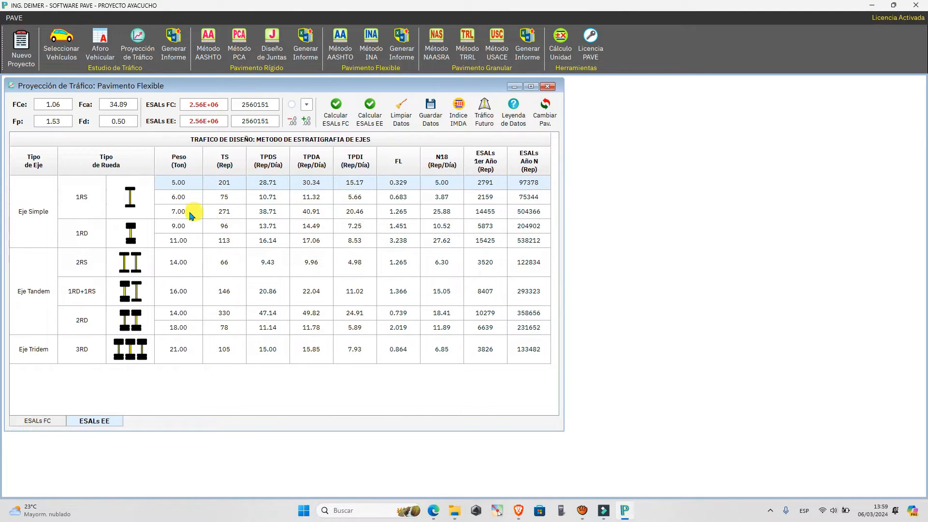
{"action": "left_click_drag", "start_coordinate": [182, 196], "coordinate": [527, 211]}
{"action": "left_click", "coordinate": [506, 218]}
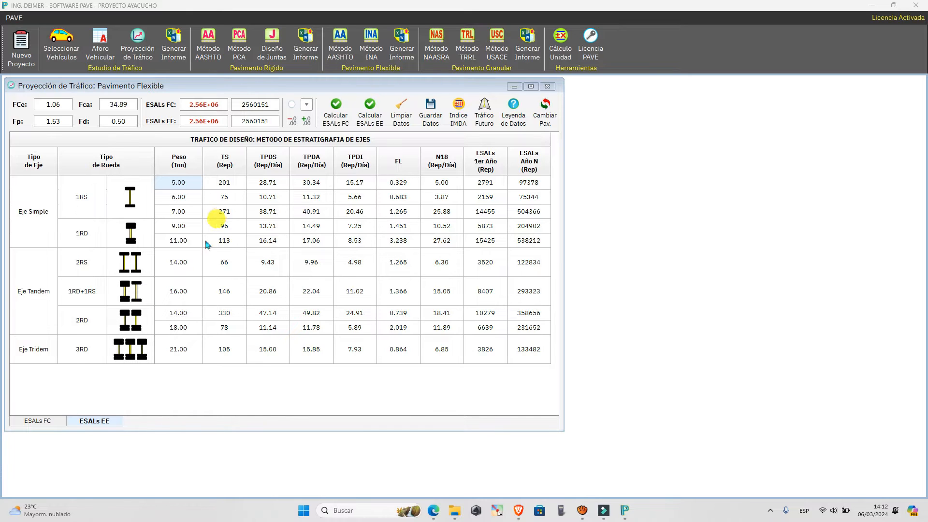
Return to the ESALs FC results and review the C2 and C3 vehicle rows.
{"action": "left_click", "coordinate": [60, 422]}
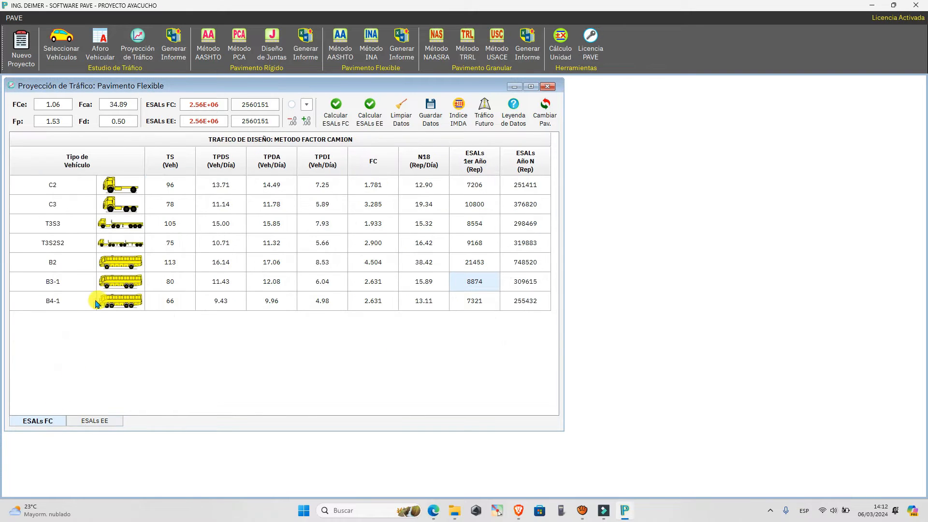
{"action": "left_click", "coordinate": [50, 191]}
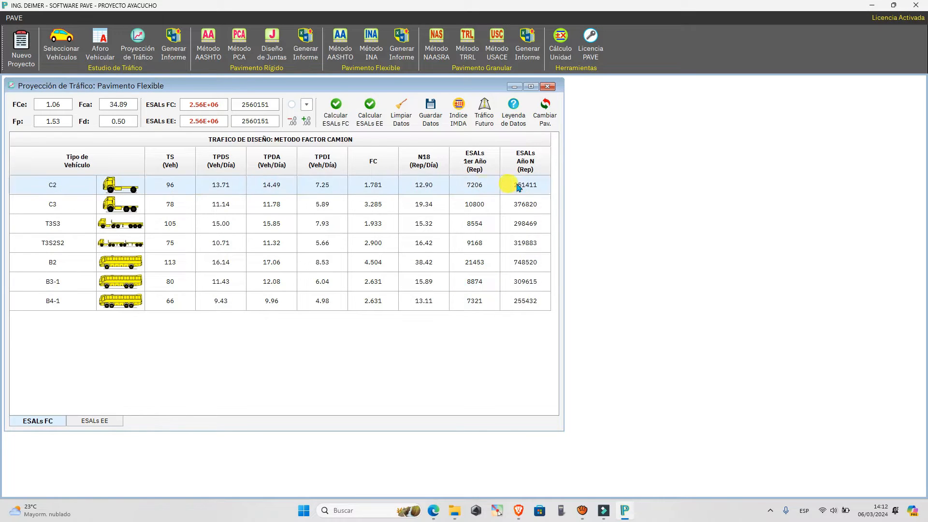
{"action": "left_click", "coordinate": [89, 206]}
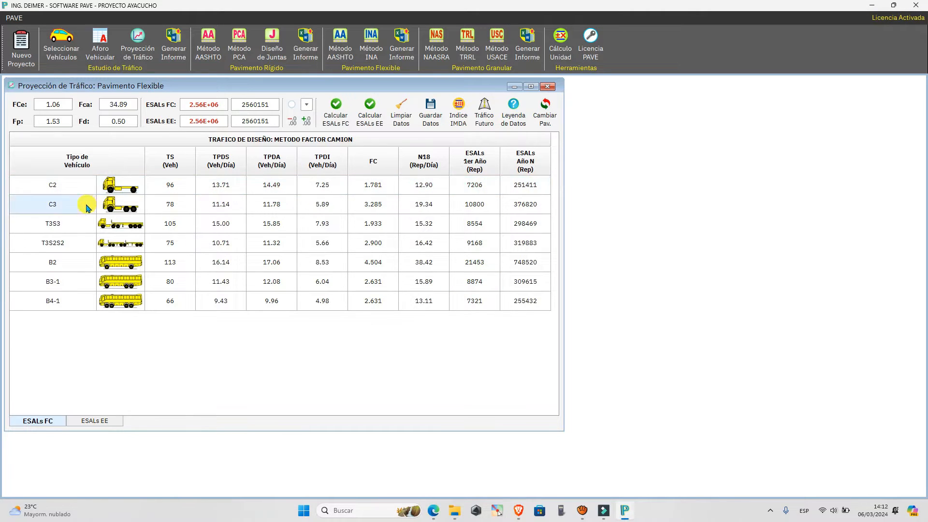
Check the T3S3 vehicle row, and review the simple axle types 1RS and 1RD and tandem type 2RS in the ESALs EE results.
{"action": "left_click", "coordinate": [68, 222]}
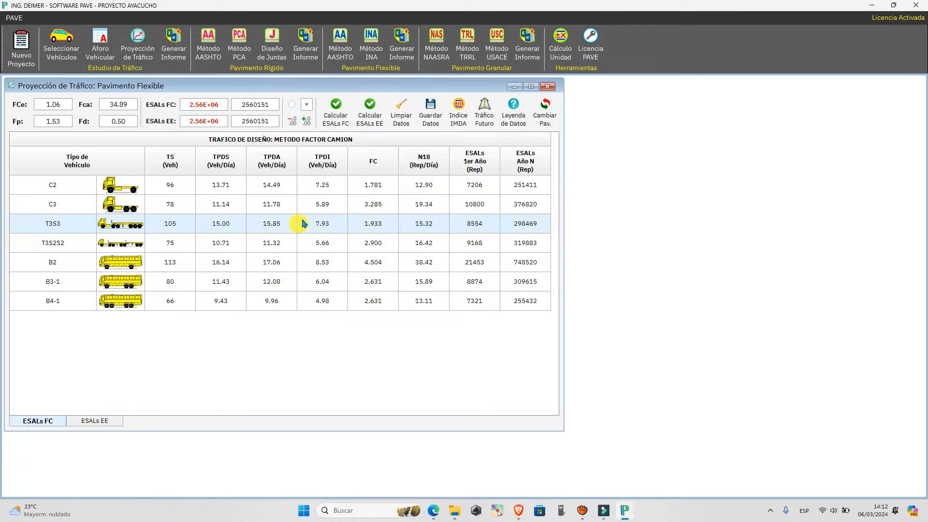
{"action": "left_click", "coordinate": [102, 423]}
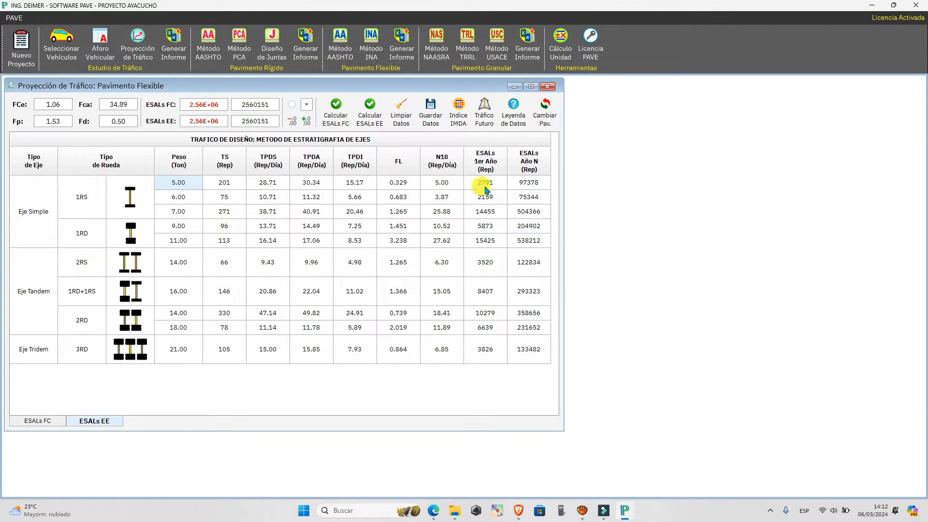
{"action": "left_click", "coordinate": [35, 213]}
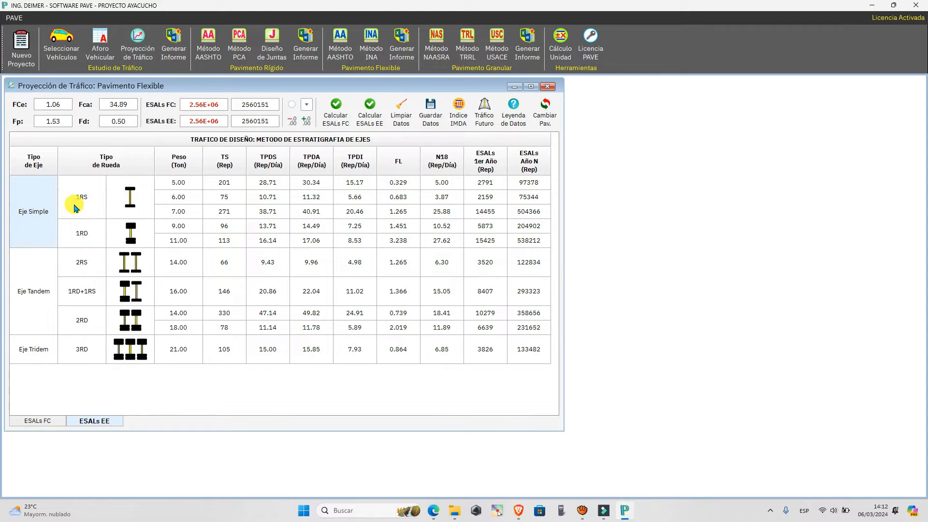
{"action": "left_click", "coordinate": [129, 197]}
{"action": "left_click", "coordinate": [45, 234]}
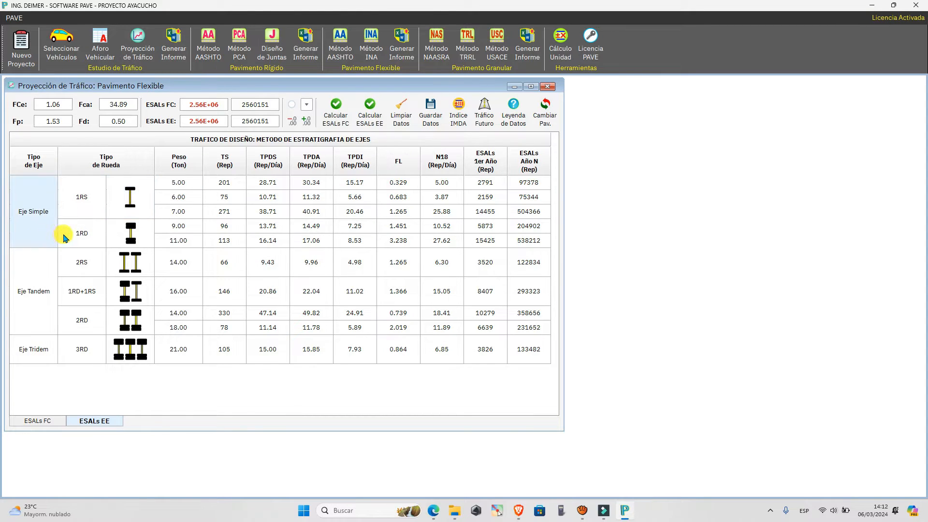
{"action": "left_click", "coordinate": [117, 234]}
{"action": "left_click", "coordinate": [19, 300]}
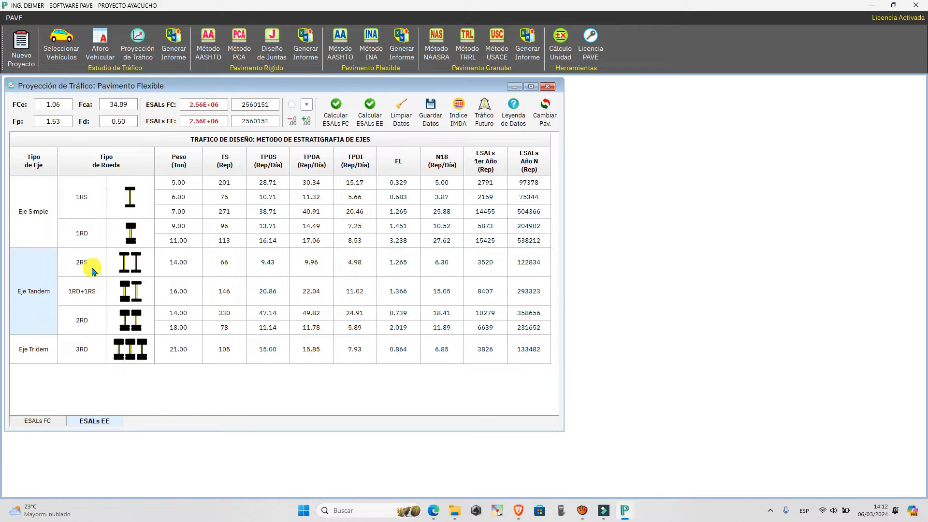
{"action": "left_click", "coordinate": [112, 267]}
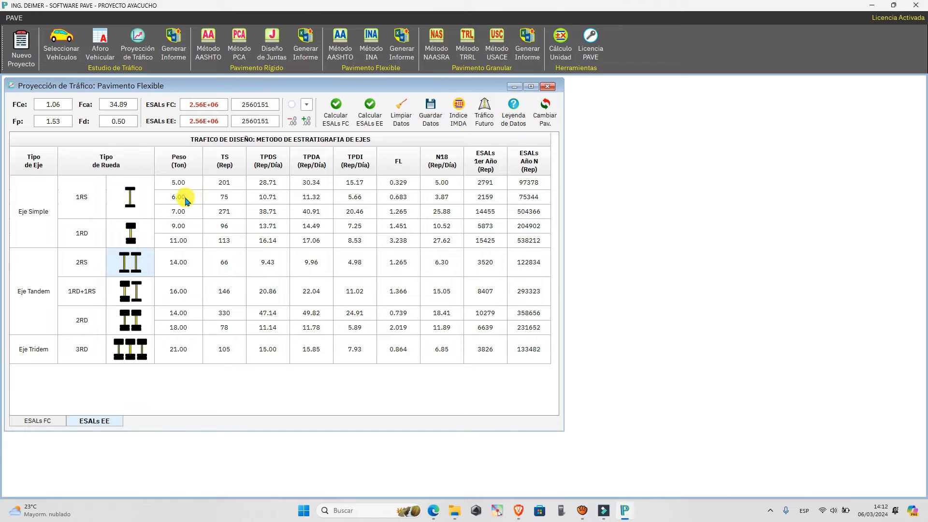
Trace the 5.00, 6.00 and 7.00 ton simple axle rows from Peso across to ESALs Año N.
{"action": "left_click_drag", "start_coordinate": [182, 190], "coordinate": [527, 183]}
{"action": "left_click_drag", "start_coordinate": [192, 202], "coordinate": [530, 201]}
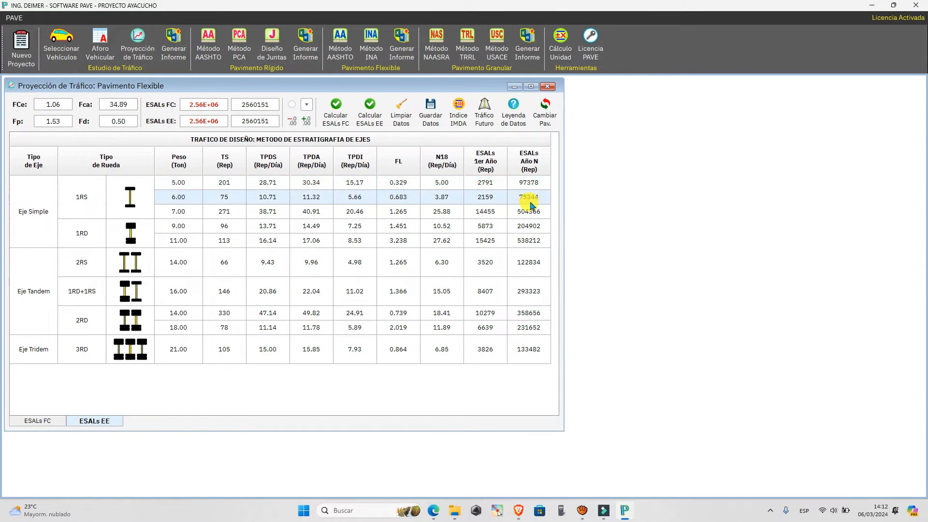
{"action": "left_click_drag", "start_coordinate": [190, 209], "coordinate": [522, 213]}
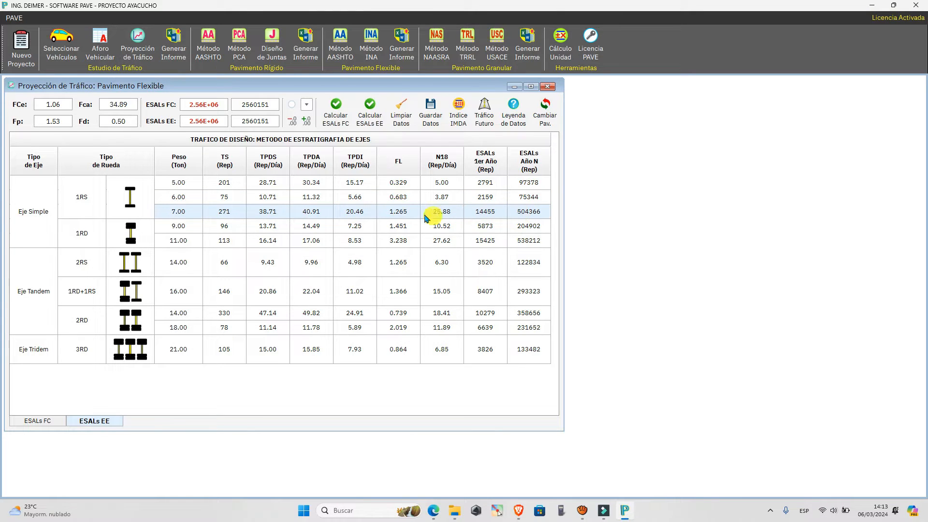
{"action": "left_click", "coordinate": [313, 376]}
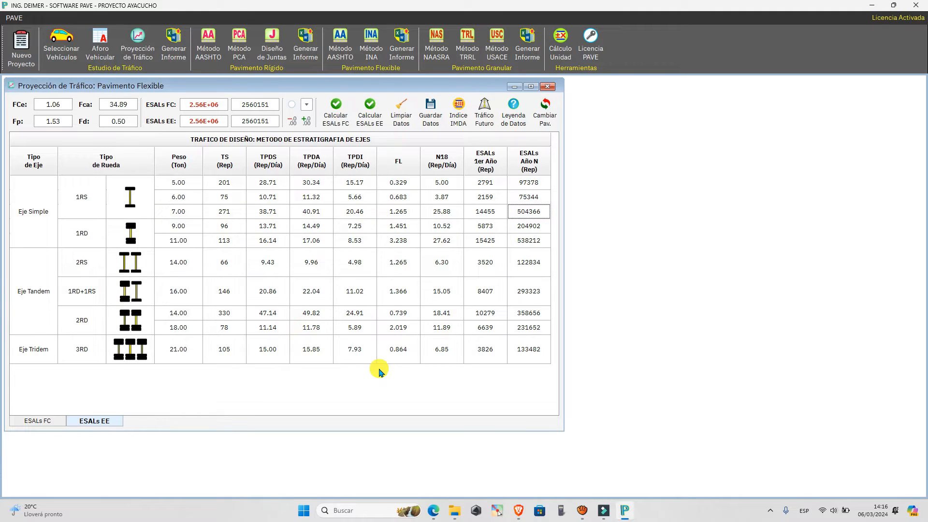
Compare the design traffic results of the truck factor (FC) and axle stratigraphy (EE) methods.
{"action": "left_click", "coordinate": [38, 420]}
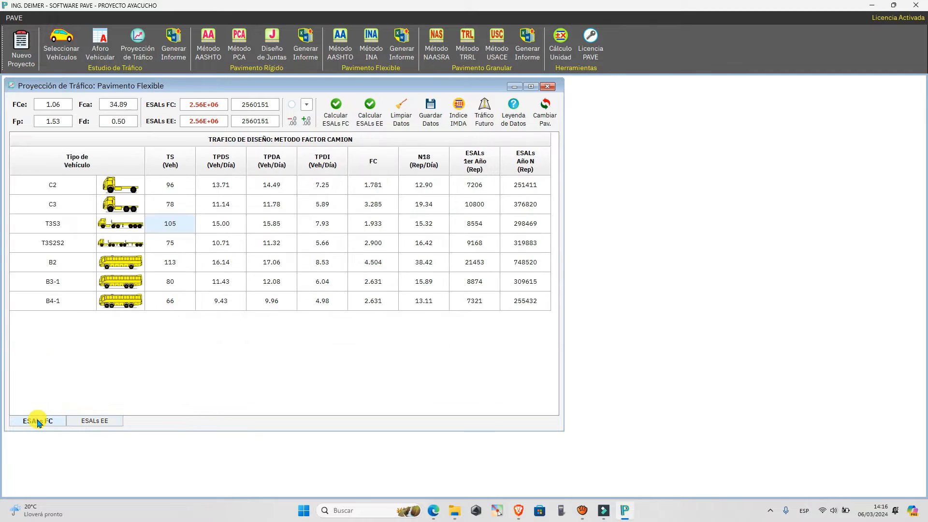
{"action": "left_click", "coordinate": [83, 423]}
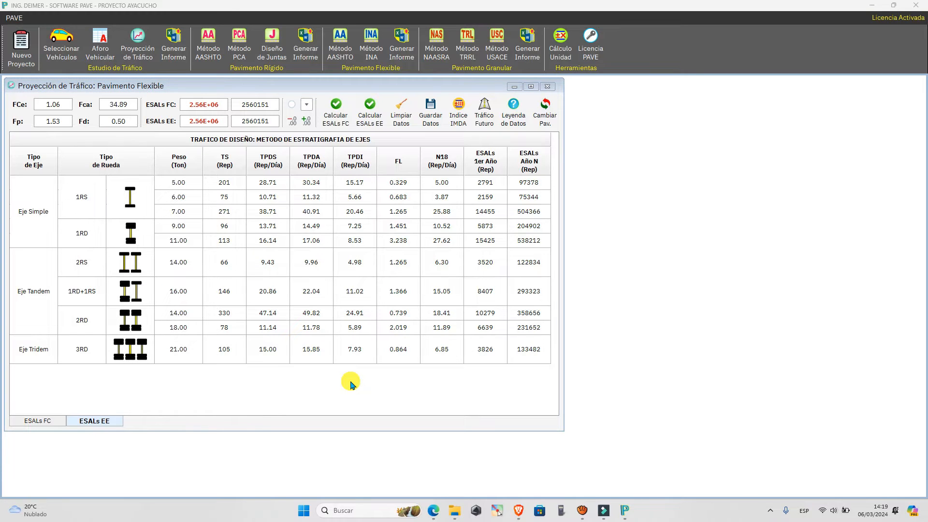
{"action": "left_click", "coordinate": [47, 420]}
Save the flexible pavement traffic projection data and close the projection window.
{"action": "left_click", "coordinate": [429, 107]}
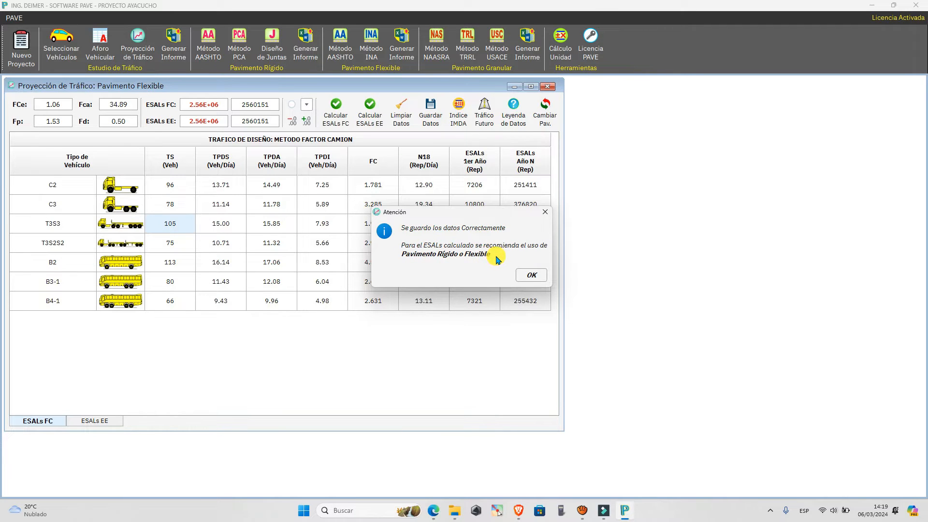
{"action": "left_click", "coordinate": [532, 273]}
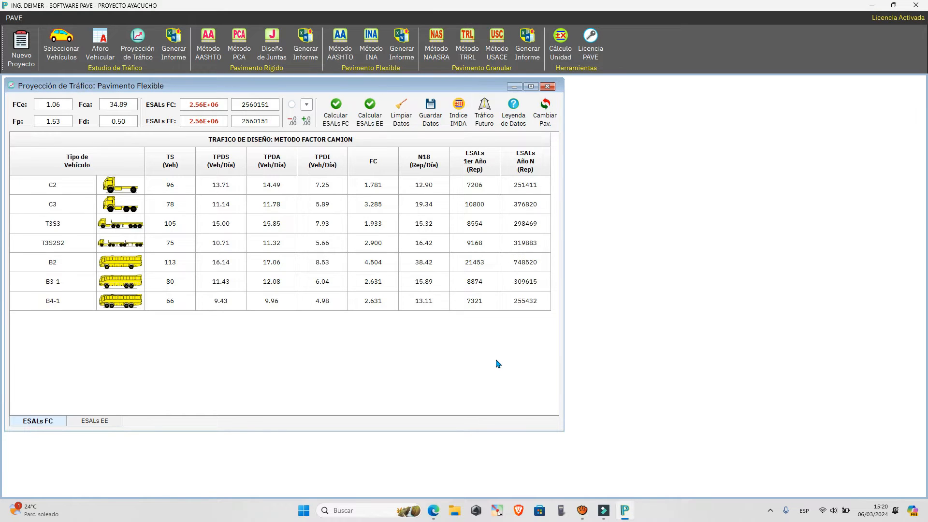
{"action": "left_click", "coordinate": [547, 86]}
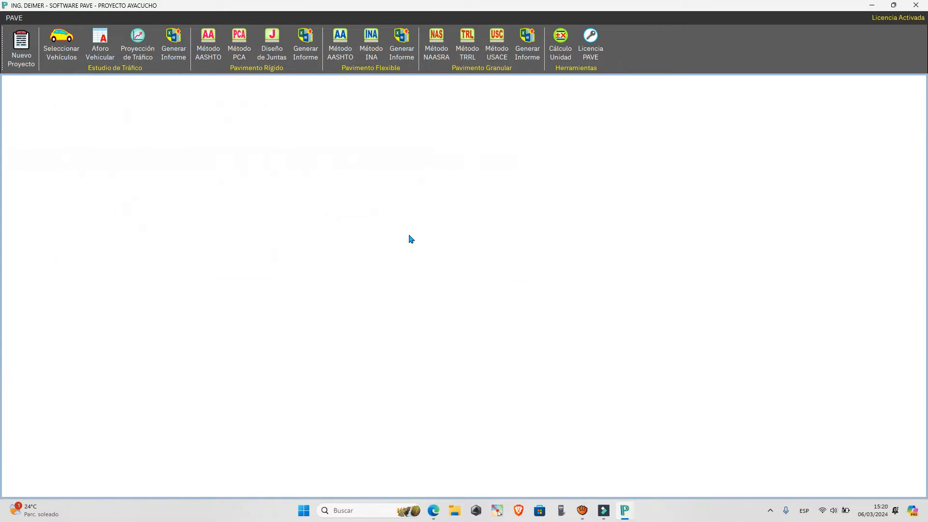
Generate the traffic study report with all ten content sections and export it as ESTUDIO DE TRAFICO VIAL.xlsx in the PROYECTO AYACUCHO folder.
{"action": "left_click", "coordinate": [177, 55]}
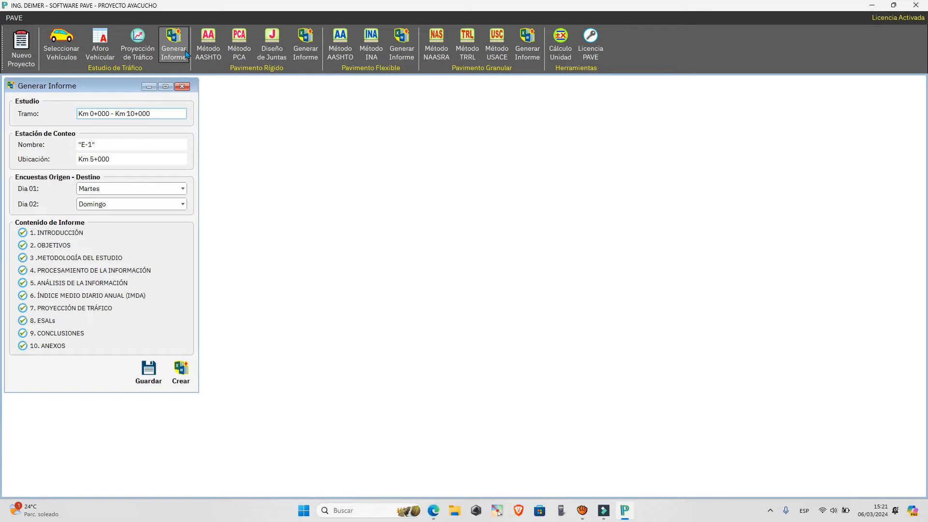
{"action": "left_click", "coordinate": [179, 370]}
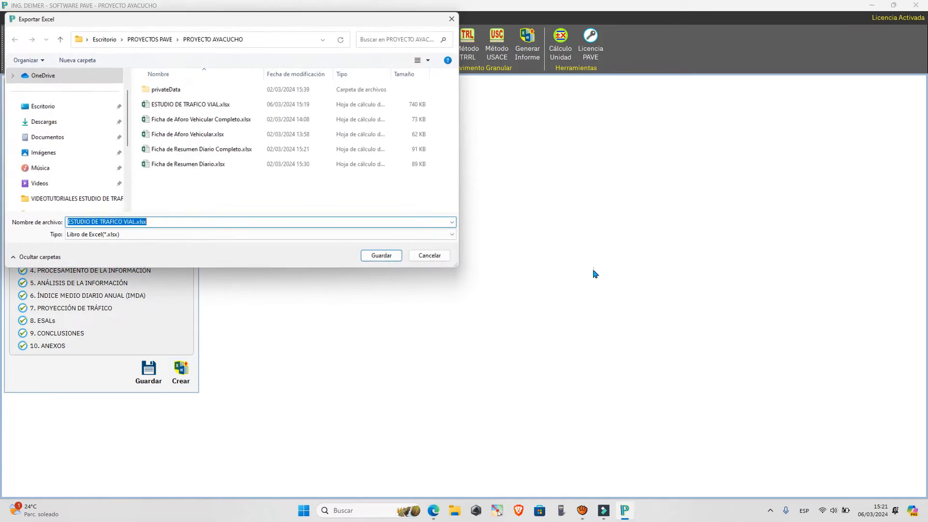
{"action": "left_click", "coordinate": [399, 257]}
{"action": "left_click", "coordinate": [488, 257]}
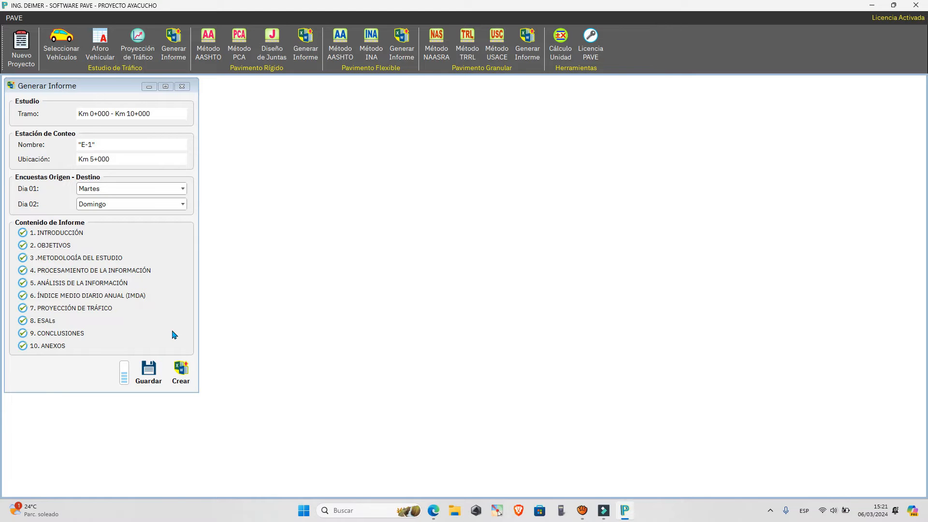
Glance at the traffic study PDF in Edge, and show the exported ESTUDIO DE TRAFICO VIAL.xlsx workbook maximized in Excel.
{"action": "key", "text": "alt+Tab"}
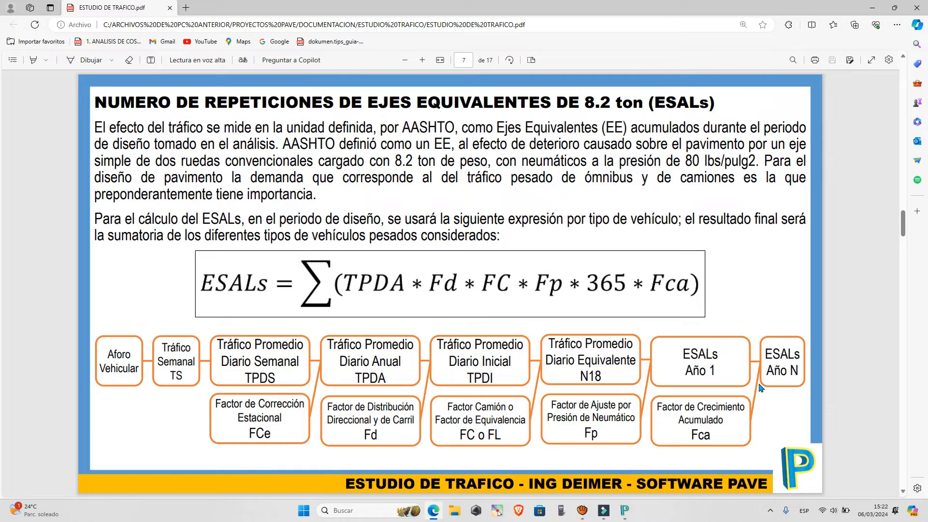
{"action": "left_click", "coordinate": [872, 8]}
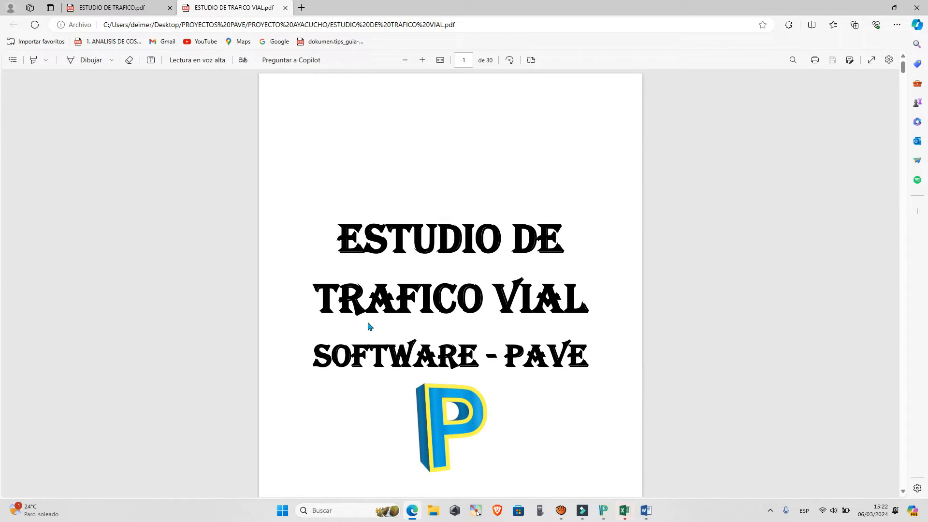
{"action": "left_click", "coordinate": [625, 510]}
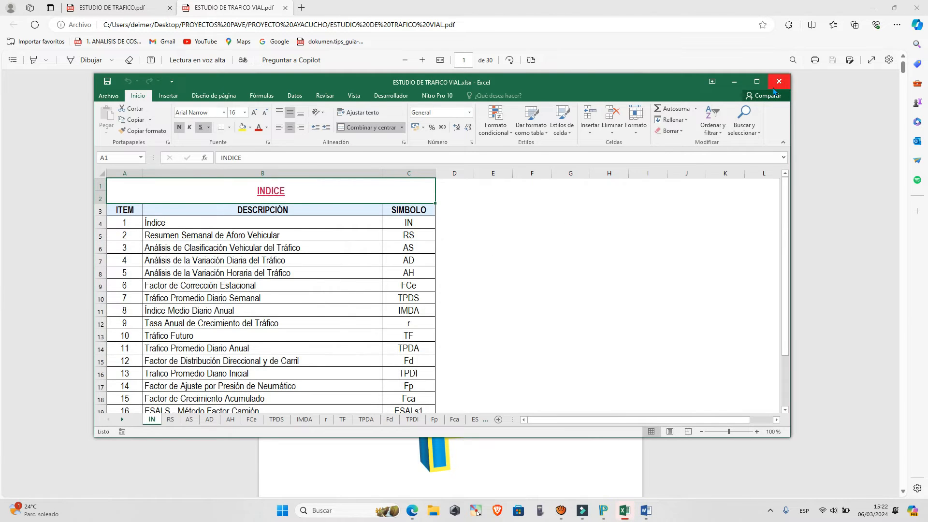
{"action": "left_click", "coordinate": [757, 81]}
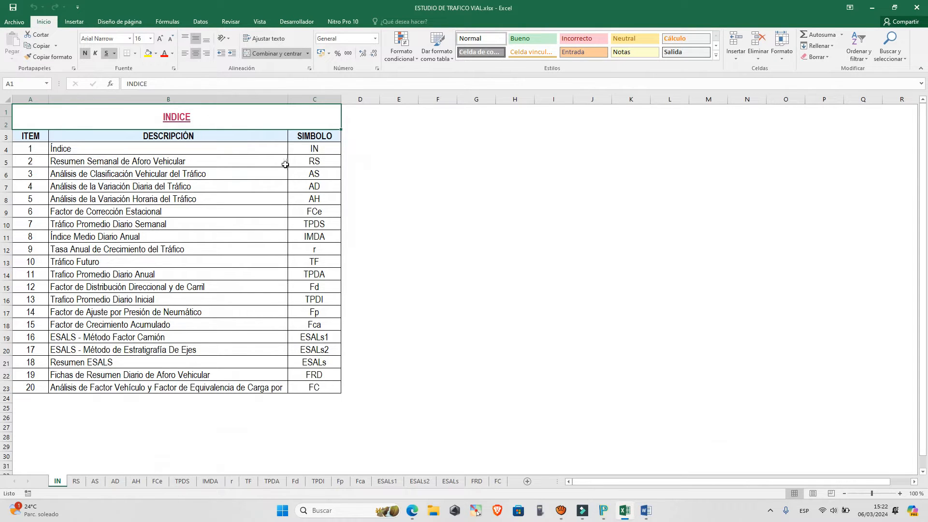
Review the weekly count summary, vehicle classification, daily variation and hourly variation sheets (RS, AS, AD, AH).
{"action": "left_click", "coordinate": [76, 480]}
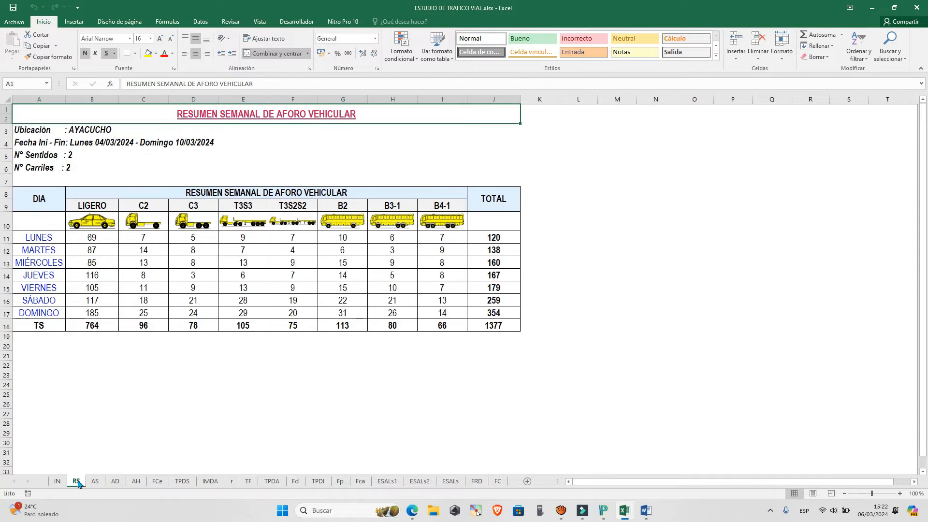
{"action": "left_click", "coordinate": [94, 480]}
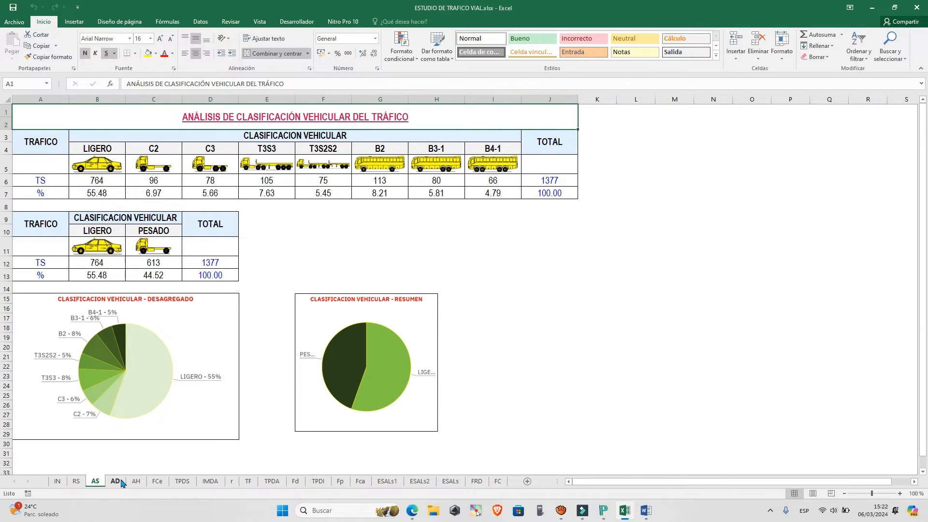
{"action": "left_click", "coordinate": [116, 481]}
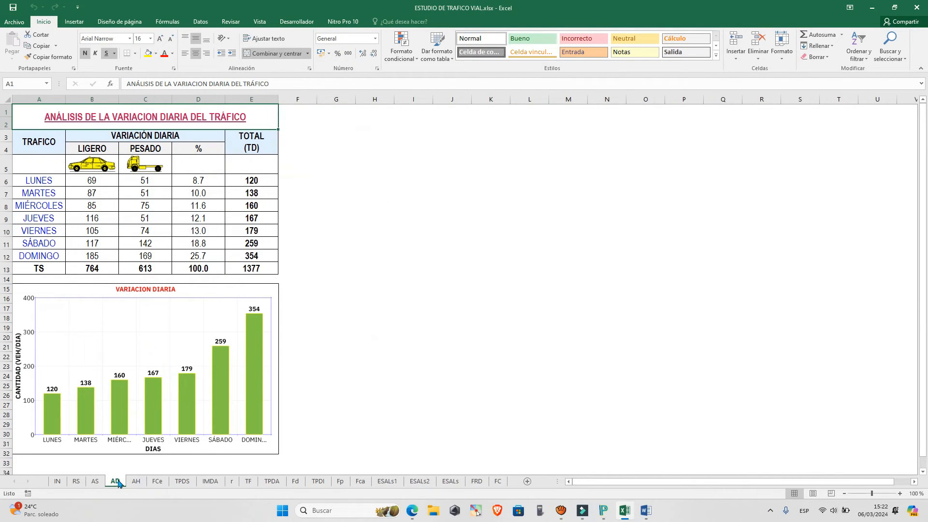
{"action": "left_click", "coordinate": [136, 481]}
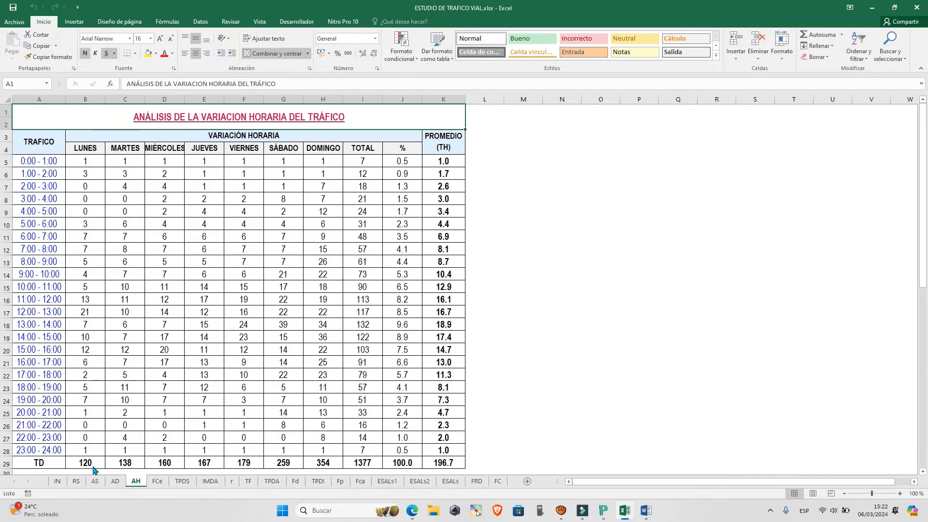
Review the seasonal correction factor, weekly average, IMDA, annual growth rate and future traffic sheets (FCe, TPDS, IMDA, r, TF).
{"action": "left_click", "coordinate": [164, 482]}
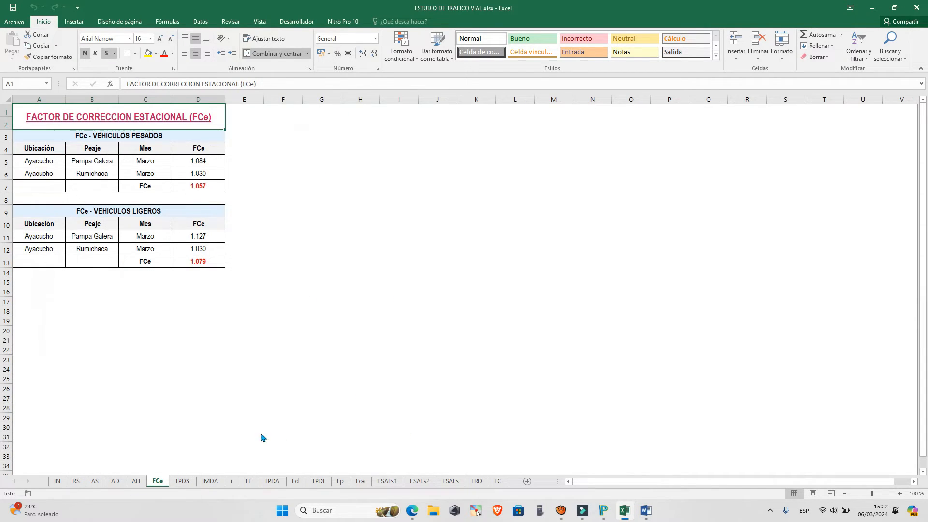
{"action": "left_click", "coordinate": [186, 481]}
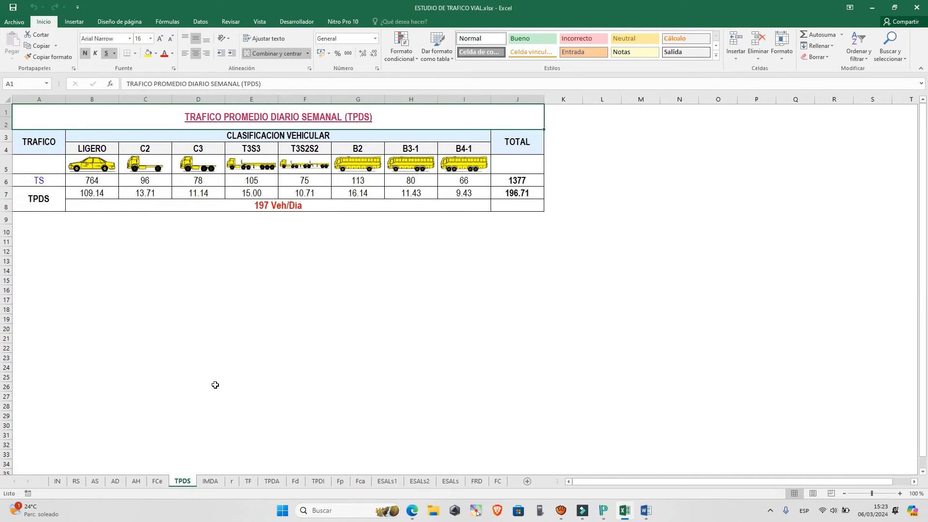
{"action": "left_click", "coordinate": [203, 478]}
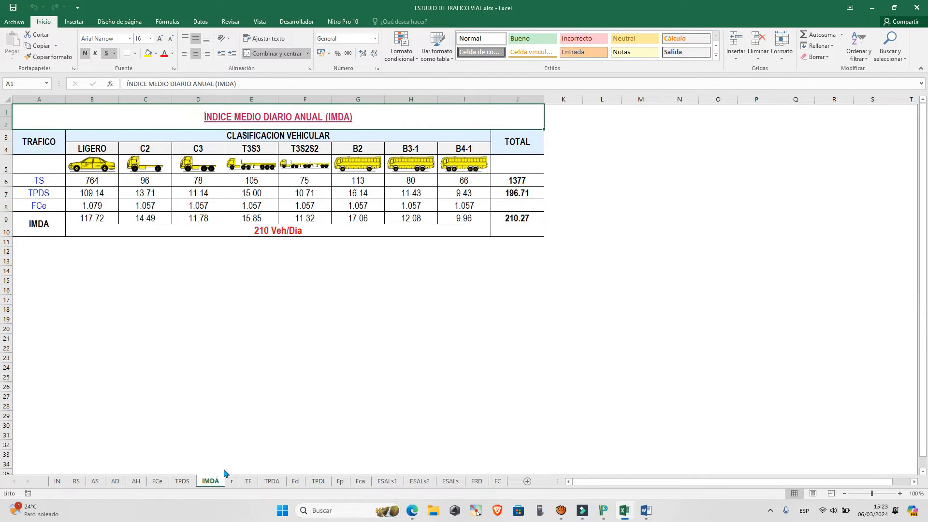
{"action": "left_click", "coordinate": [230, 480]}
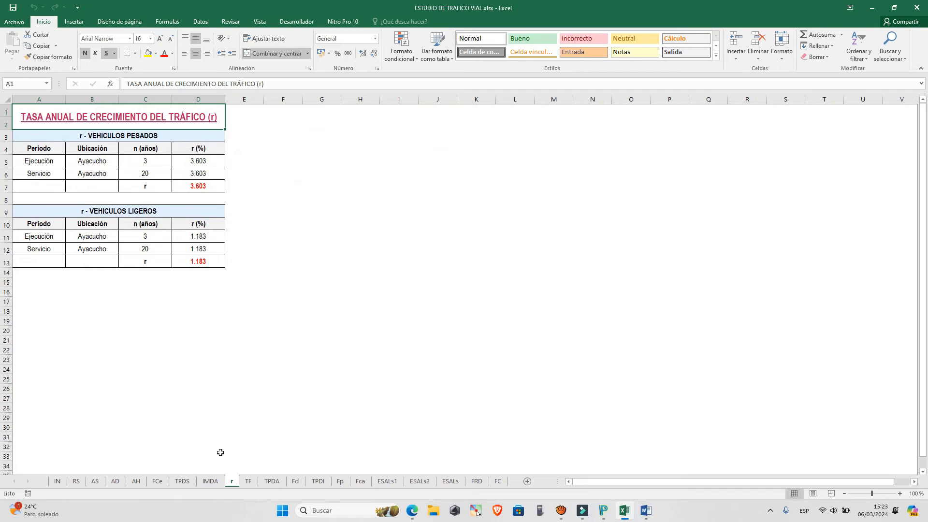
{"action": "left_click", "coordinate": [248, 481]}
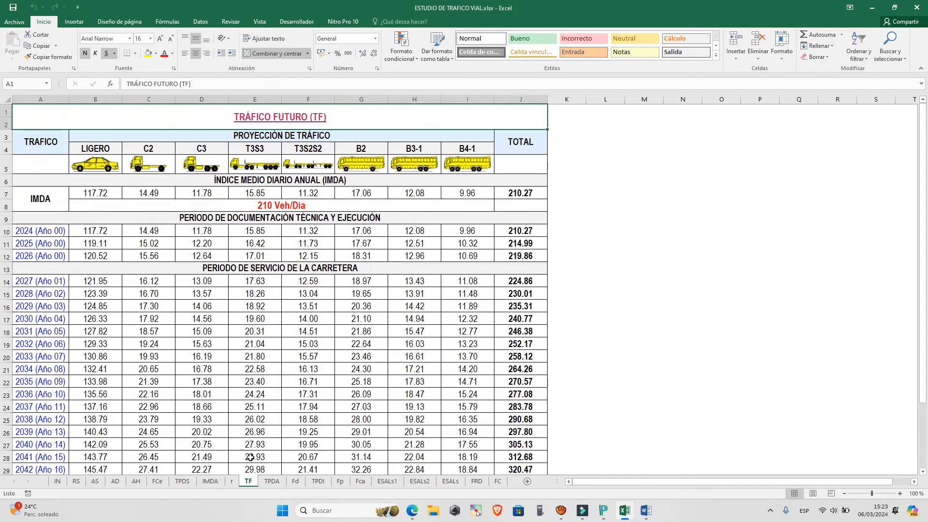
Review the annual average, distribution factor, initial traffic, tire pressure and accumulated growth sheets (TPDA, Fd, TPDI, Fp, Fca).
{"action": "left_click", "coordinate": [273, 481]}
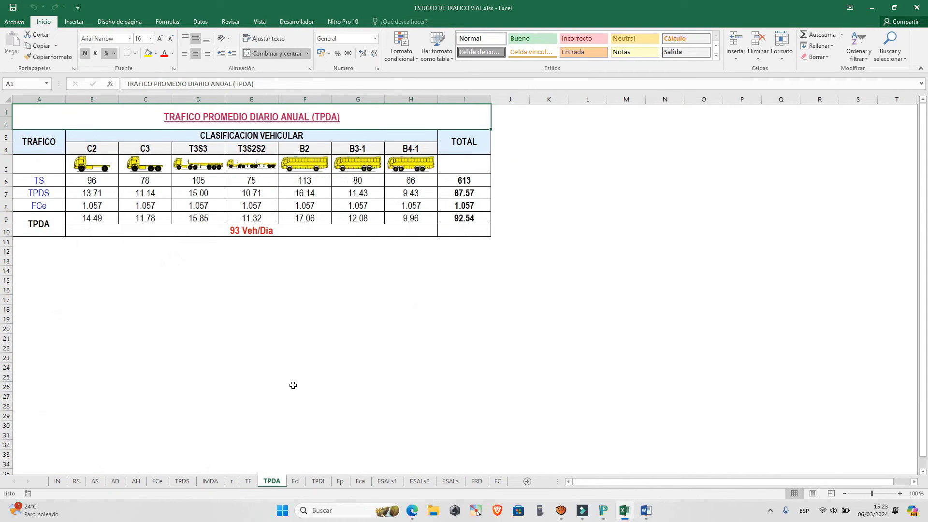
{"action": "left_click", "coordinate": [292, 482]}
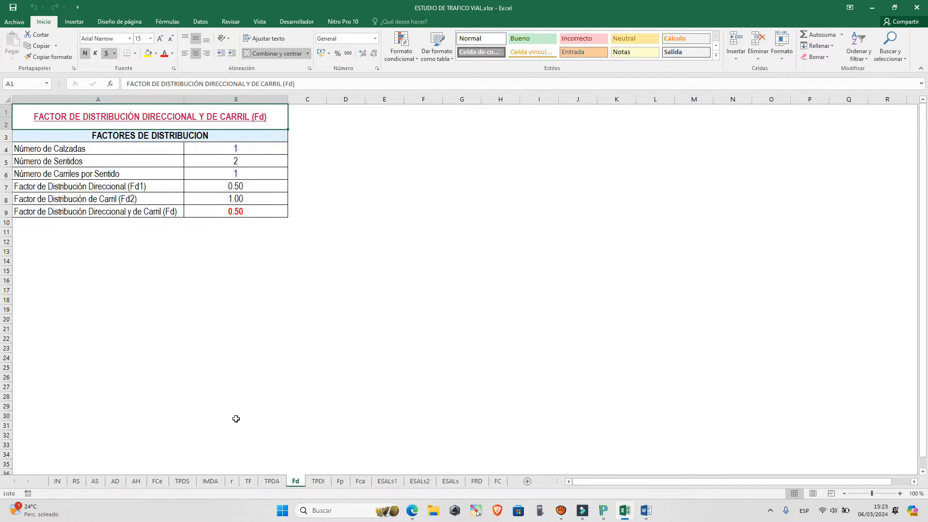
{"action": "left_click", "coordinate": [318, 482]}
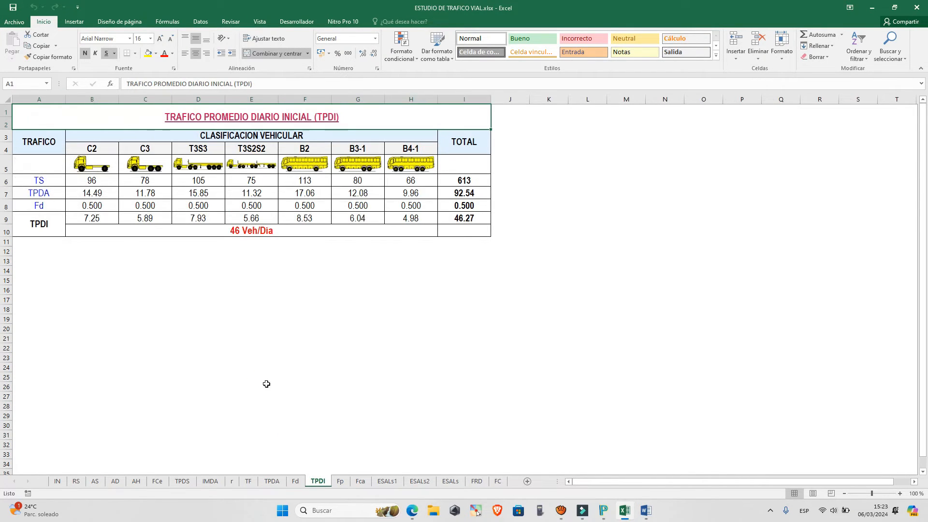
{"action": "left_click", "coordinate": [340, 481]}
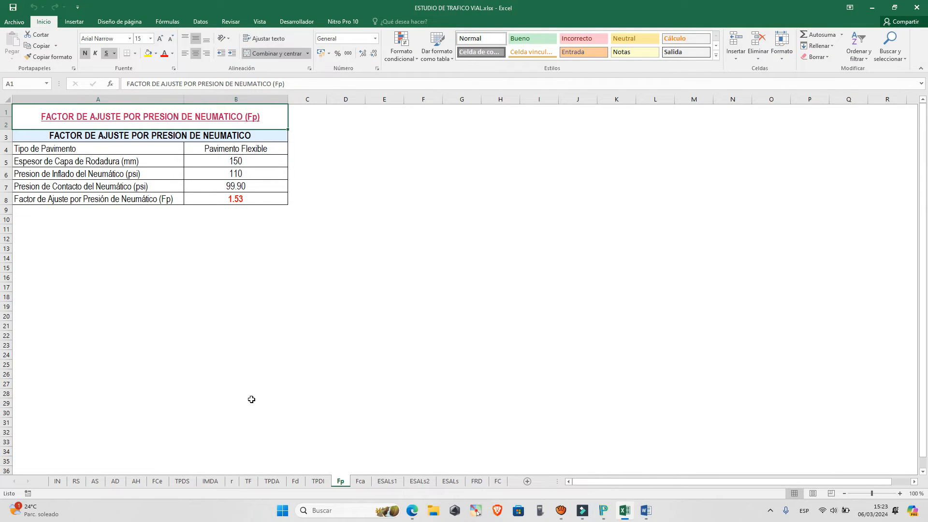
{"action": "left_click", "coordinate": [357, 481]}
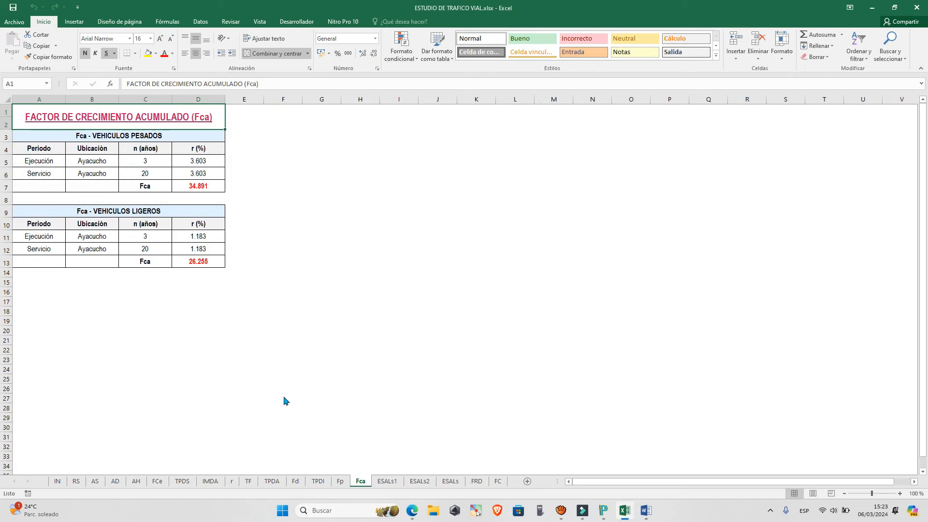
Review the flexible pavement ESALs sheets for the truck factor method, the axle stratigraphy method and the summary (ESALs1, ESALs2, ESALs).
{"action": "left_click", "coordinate": [382, 480]}
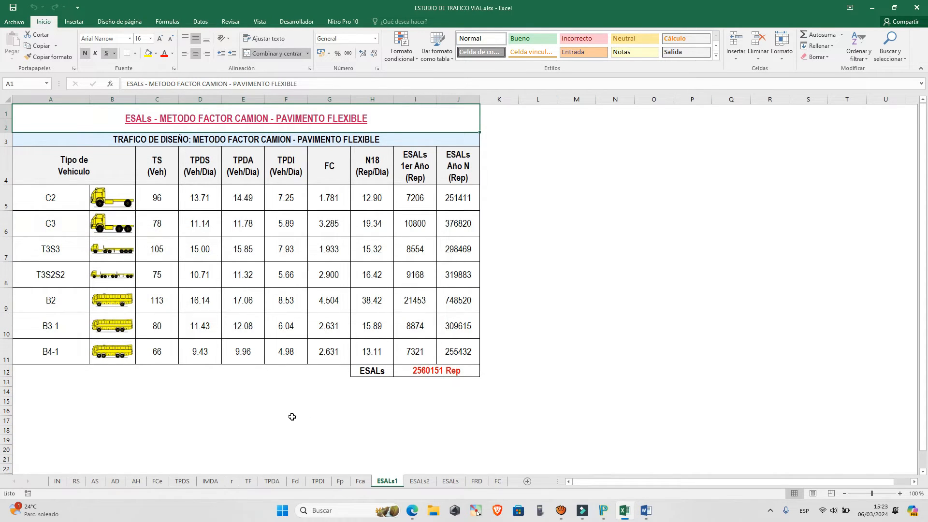
{"action": "left_click", "coordinate": [419, 481]}
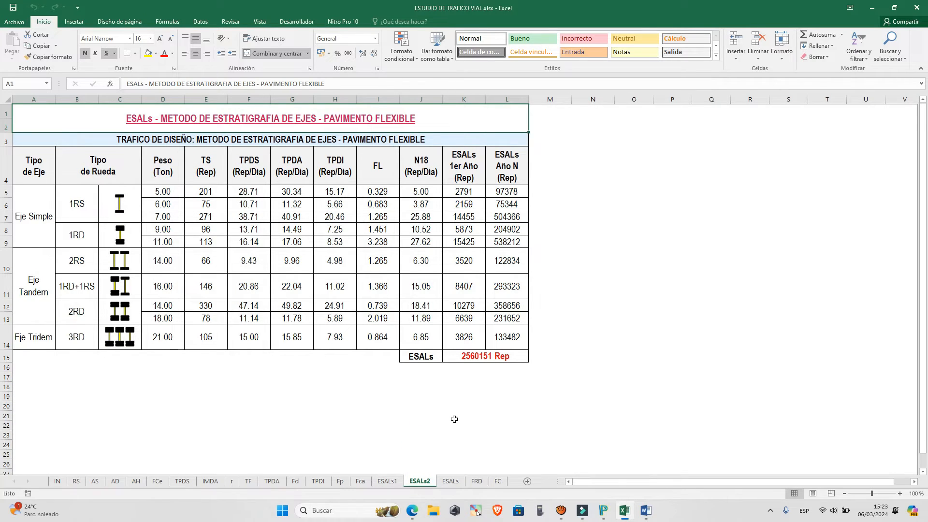
{"action": "left_click", "coordinate": [452, 481]}
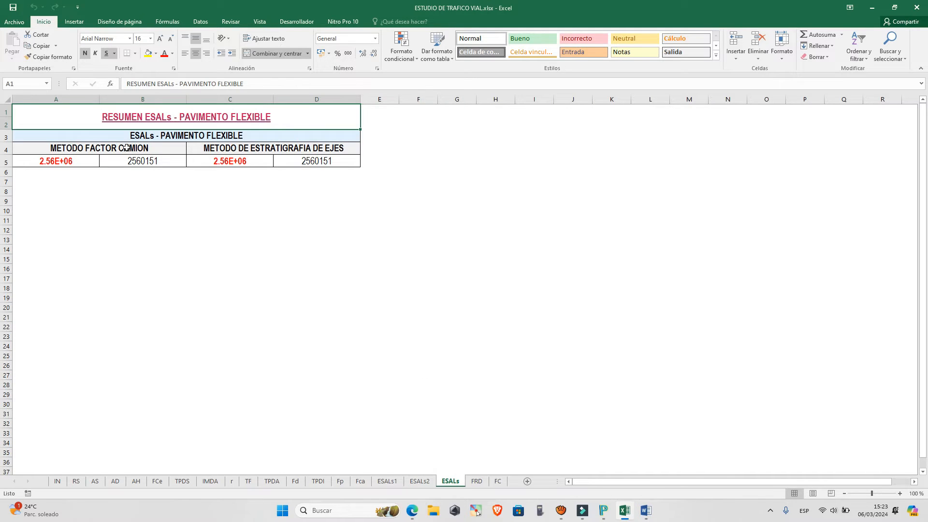
{"action": "left_click_drag", "start_coordinate": [126, 147], "coordinate": [306, 157]}
{"action": "left_click", "coordinate": [290, 210]}
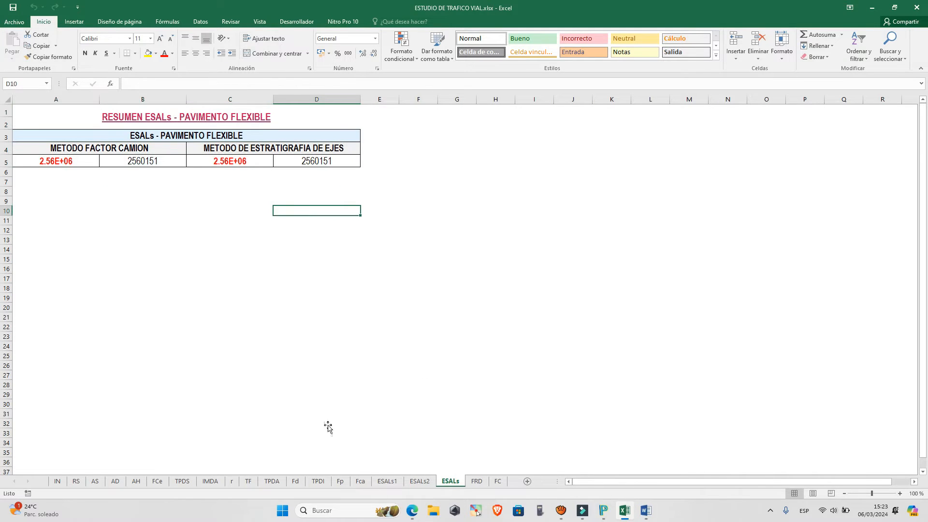
Review the daily vehicle count summaries on the FRD sheet, going back from Sunday to Monday.
{"action": "left_click", "coordinate": [476, 481]}
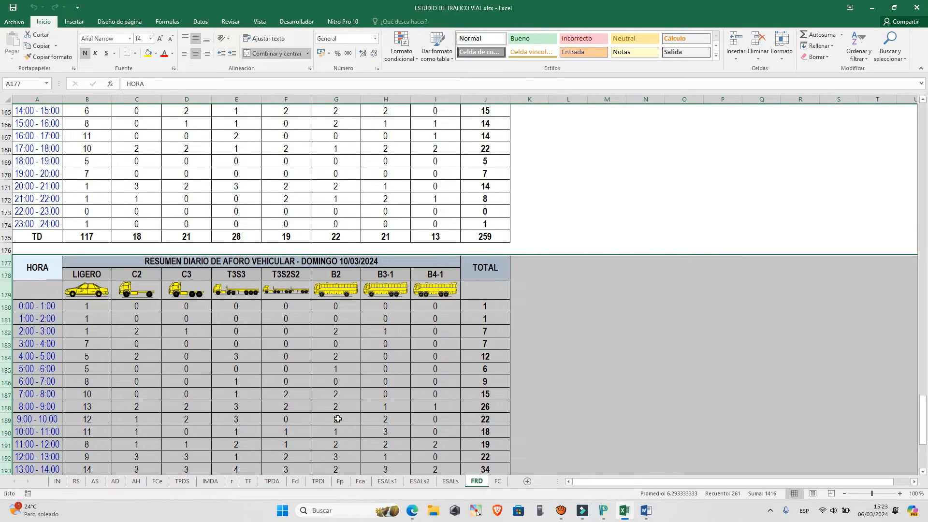
{"action": "scroll", "coordinate": [337, 419], "scroll_direction": "up", "scroll_amount": 20}
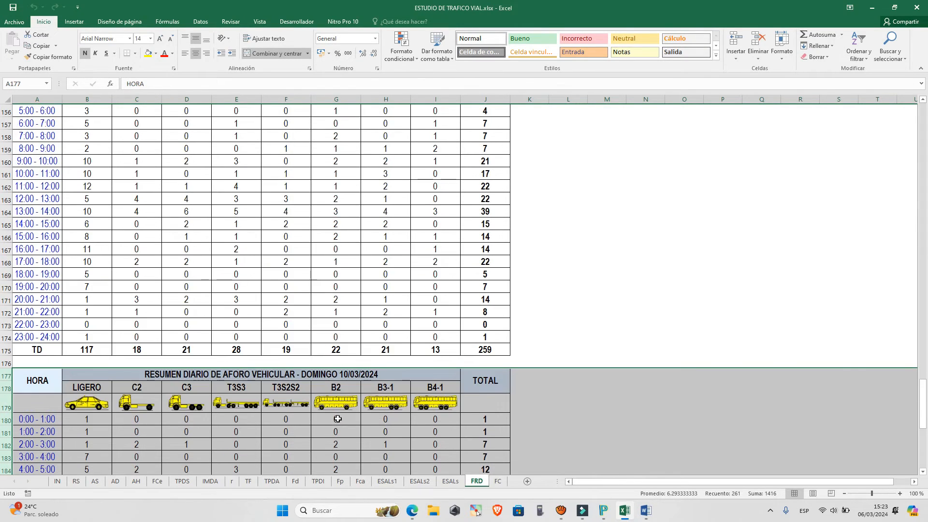
{"action": "scroll", "coordinate": [337, 419], "scroll_direction": "up", "scroll_amount": 20}
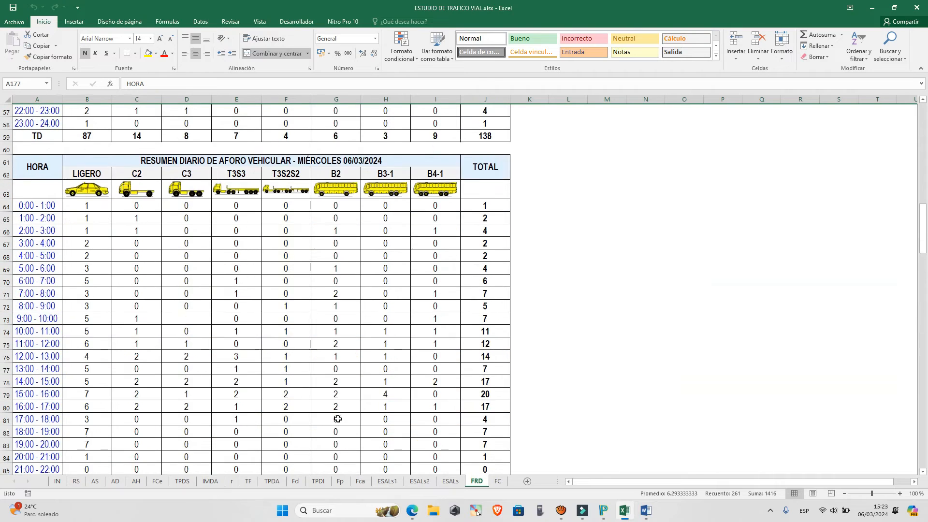
{"action": "scroll", "coordinate": [337, 419], "scroll_direction": "up", "scroll_amount": 1}
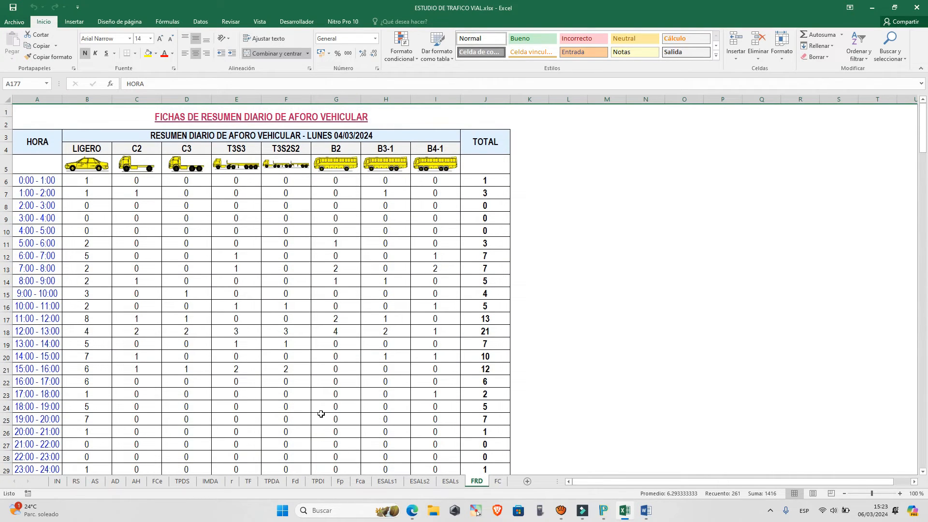
Review the vehicle factor and axle load equivalence tables on the FC sheet for each heavy vehicle configuration.
{"action": "left_click", "coordinate": [498, 481]}
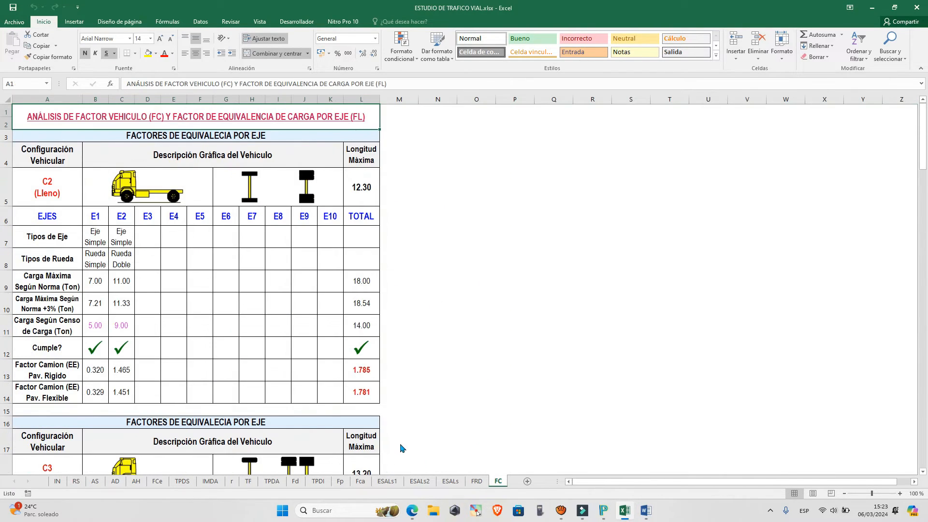
{"action": "left_click", "coordinate": [450, 393]}
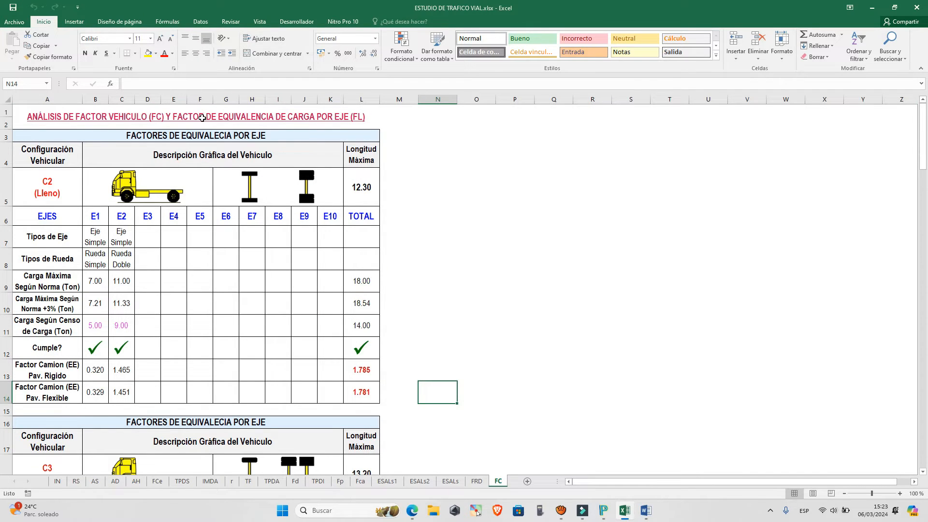
{"action": "scroll", "coordinate": [161, 272], "scroll_direction": "down", "scroll_amount": 14}
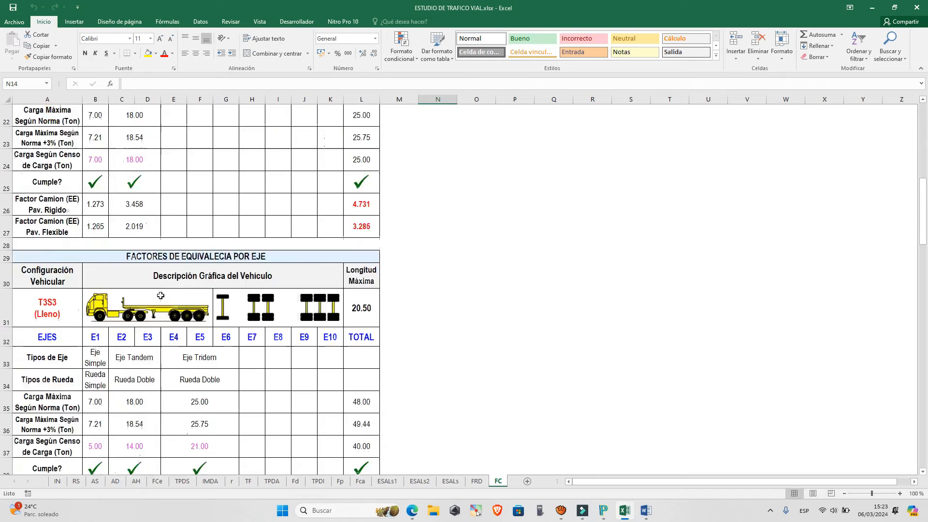
{"action": "scroll", "coordinate": [160, 296], "scroll_direction": "down", "scroll_amount": 8}
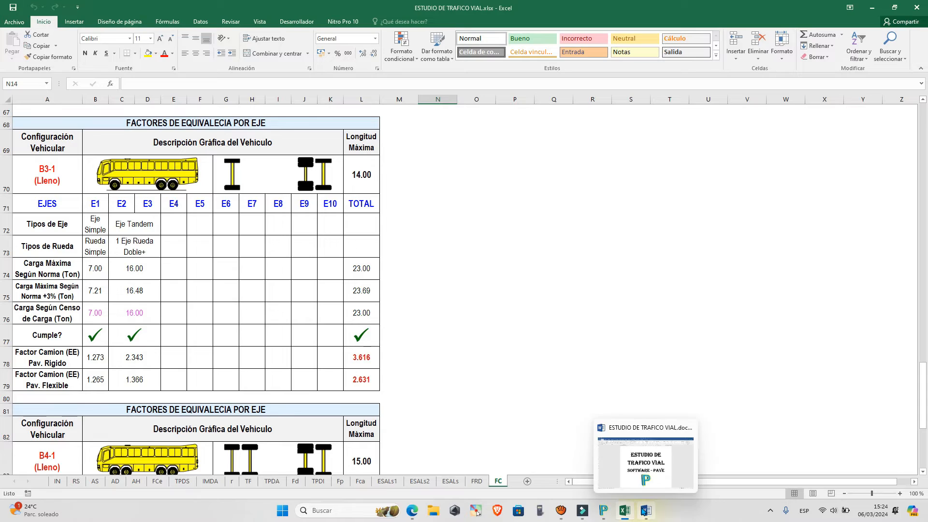
Switch to the ESTUDIO DE TRAFICO VIAL.docx report in Word and review its cover, table of contents, introduction and objectives.
{"action": "left_click", "coordinate": [645, 512]}
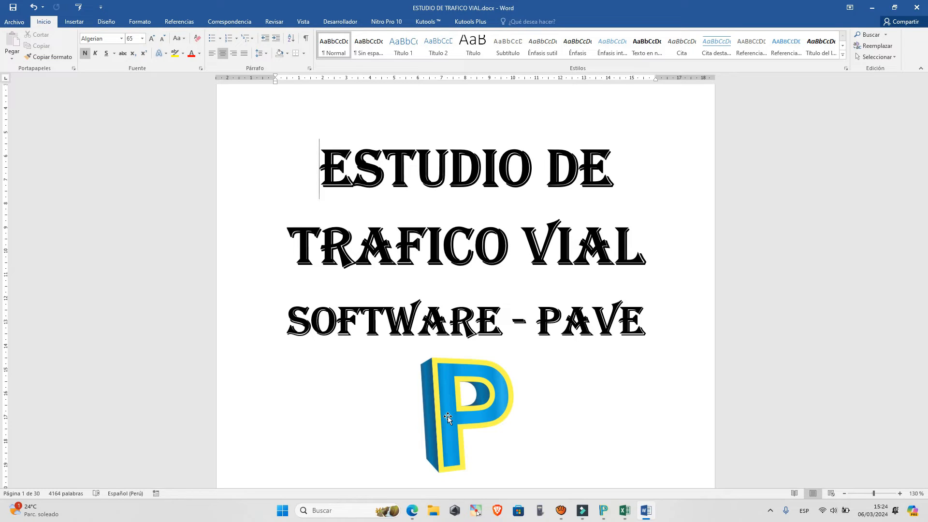
{"action": "scroll", "coordinate": [488, 413], "scroll_direction": "down", "scroll_amount": 10}
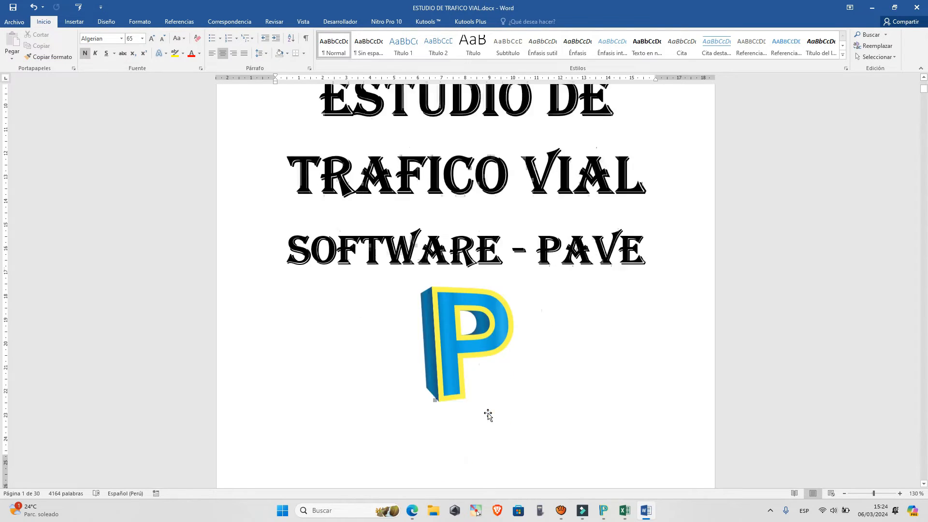
{"action": "scroll", "coordinate": [487, 414], "scroll_direction": "down", "scroll_amount": 15}
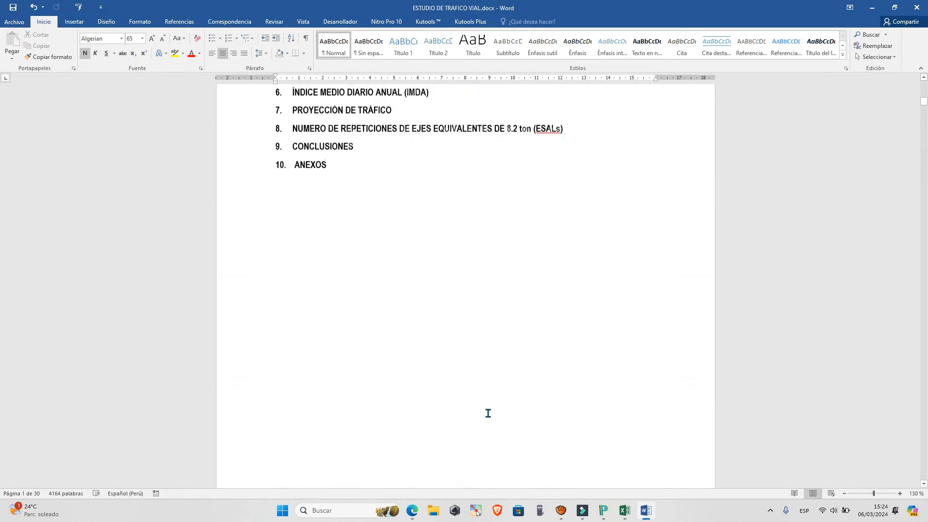
{"action": "scroll", "coordinate": [487, 413], "scroll_direction": "down", "scroll_amount": 5}
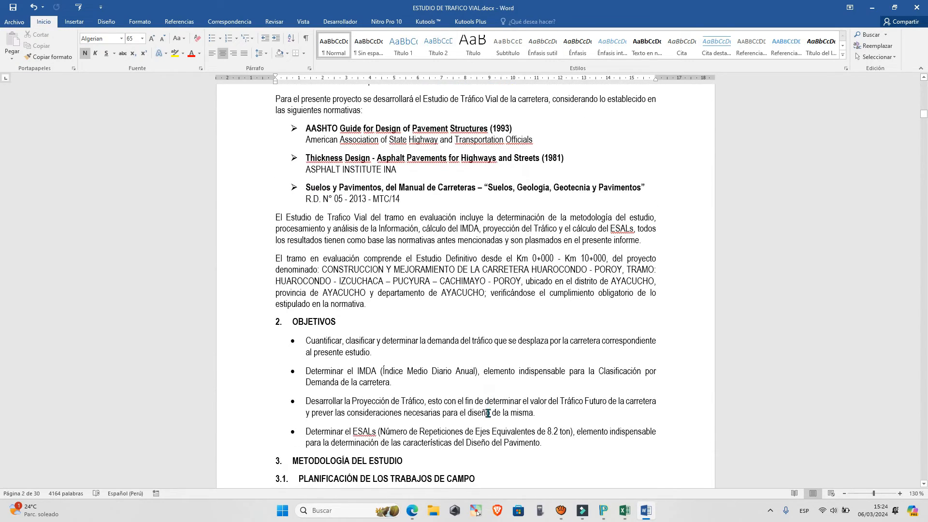
{"action": "scroll", "coordinate": [286, 268], "scroll_direction": "down", "scroll_amount": 4}
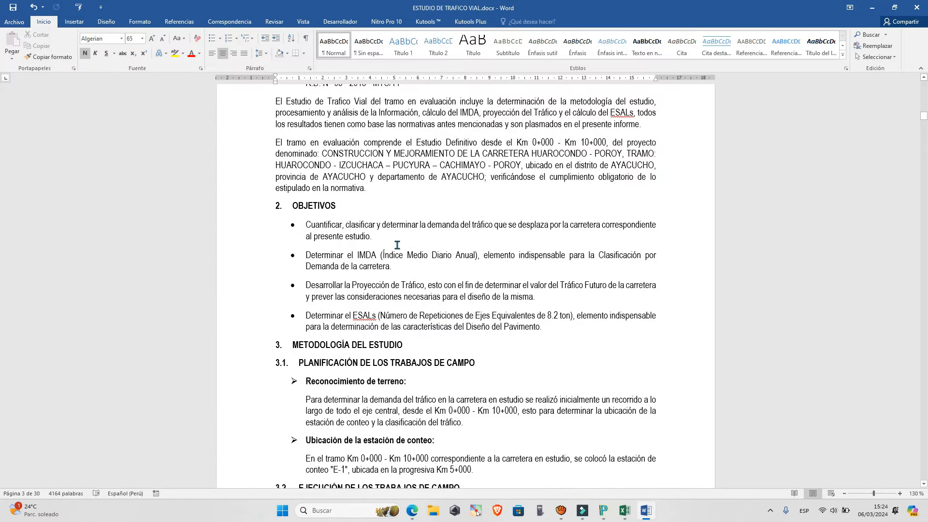
Point out the four study objectives in section 2 by highlighting the opening text of each bullet.
{"action": "left_click_drag", "start_coordinate": [300, 230], "coordinate": [376, 237]}
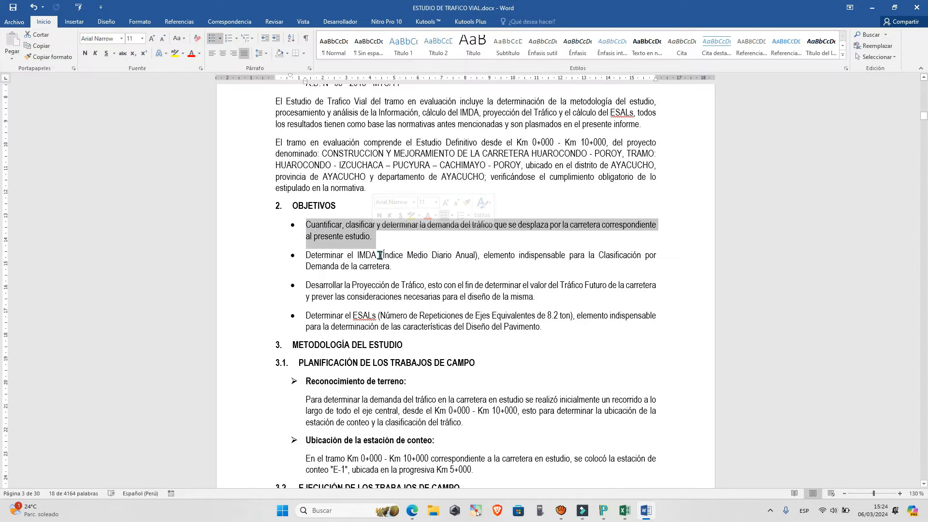
{"action": "left_click_drag", "start_coordinate": [307, 255], "coordinate": [381, 256]}
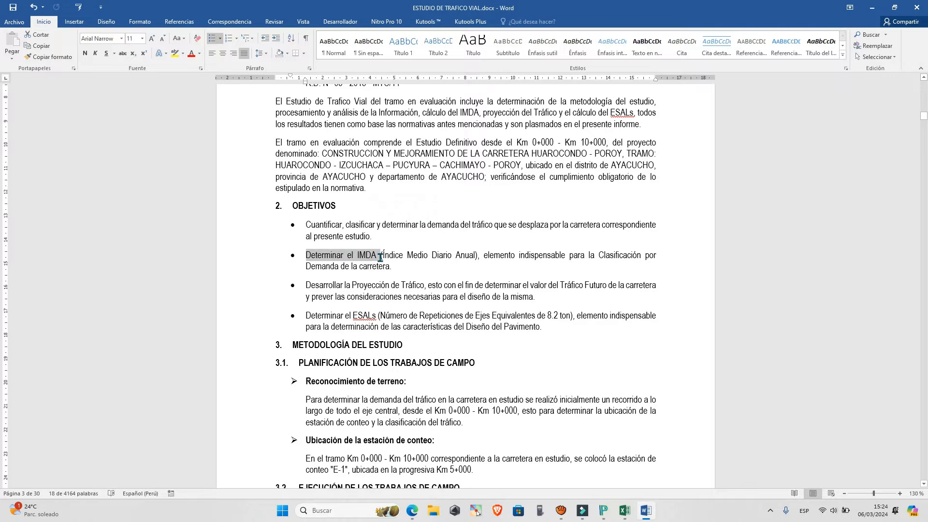
{"action": "left_click_drag", "start_coordinate": [334, 286], "coordinate": [423, 286]}
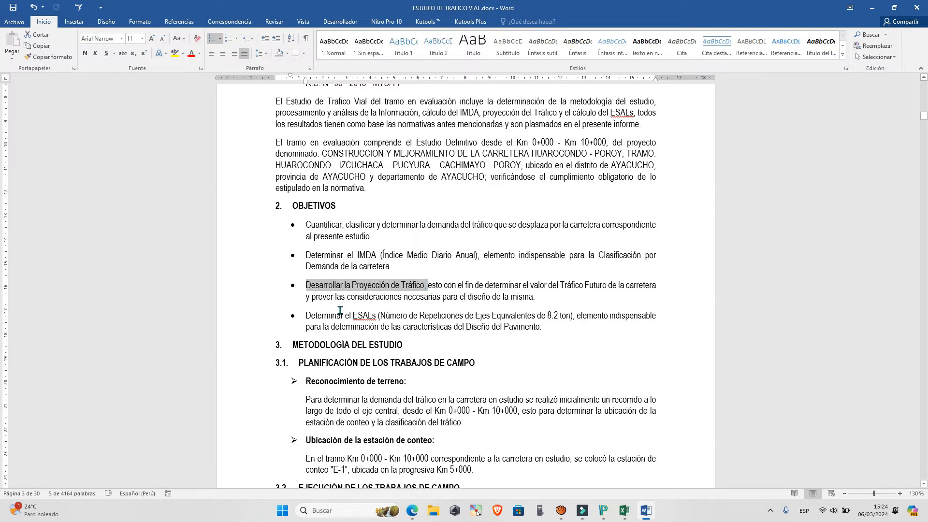
{"action": "left_click_drag", "start_coordinate": [312, 317], "coordinate": [417, 320]}
{"action": "left_click", "coordinate": [416, 320]}
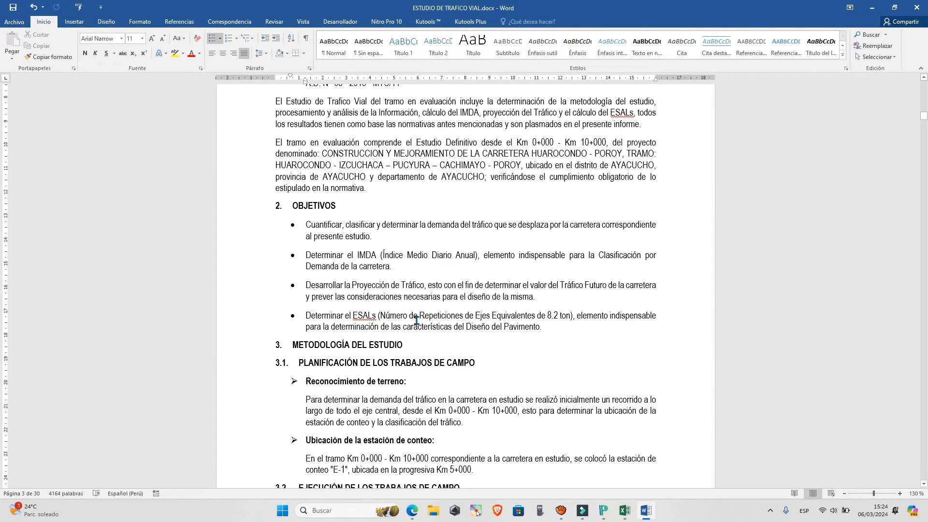
Review the report's study methodology, weekly count summary, vehicle classification, and daily and hourly variation sections.
{"action": "scroll", "coordinate": [416, 321], "scroll_direction": "down", "scroll_amount": 2}
{"action": "scroll", "coordinate": [416, 320], "scroll_direction": "down", "scroll_amount": 20}
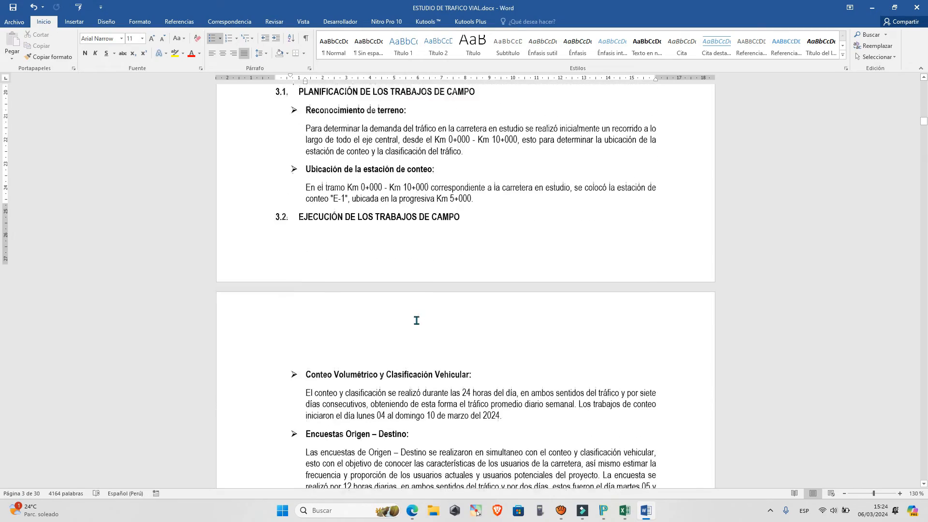
{"action": "scroll", "coordinate": [416, 321], "scroll_direction": "down", "scroll_amount": 20}
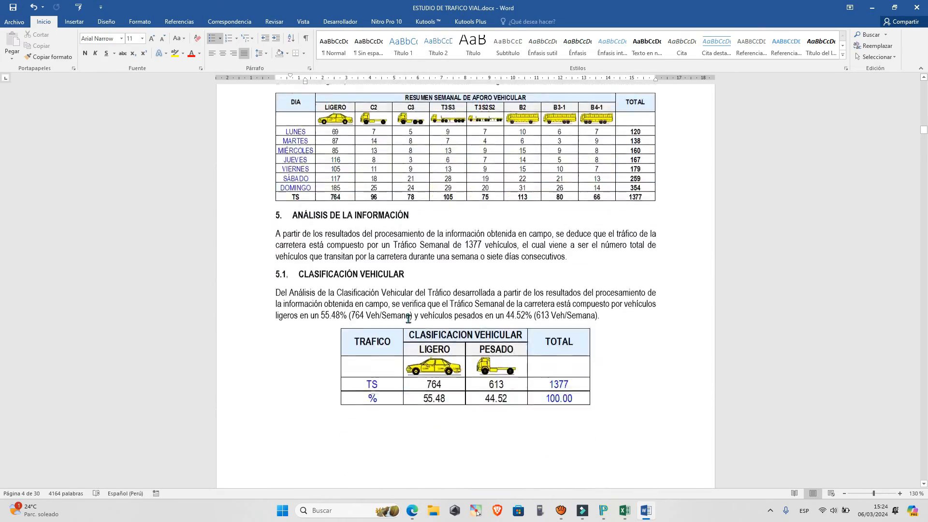
{"action": "scroll", "coordinate": [409, 319], "scroll_direction": "down", "scroll_amount": 20}
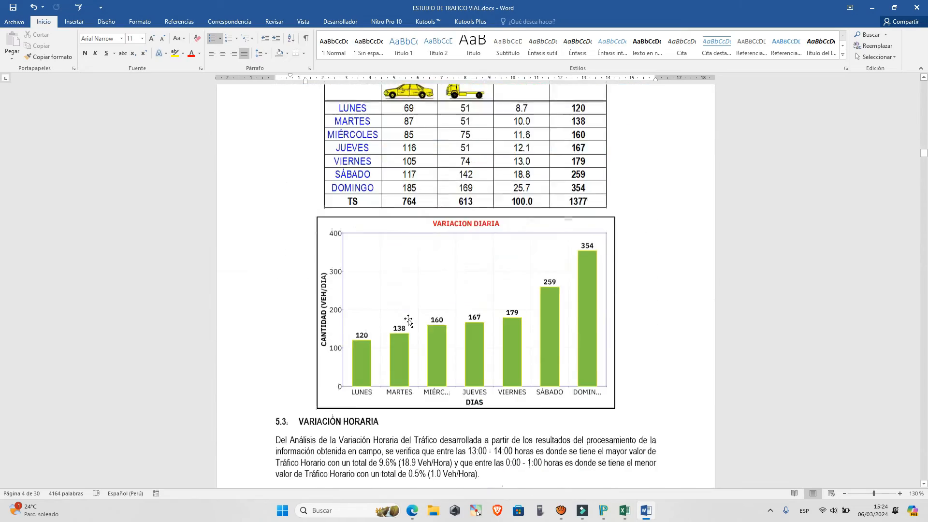
{"action": "scroll", "coordinate": [409, 319], "scroll_direction": "down", "scroll_amount": 20}
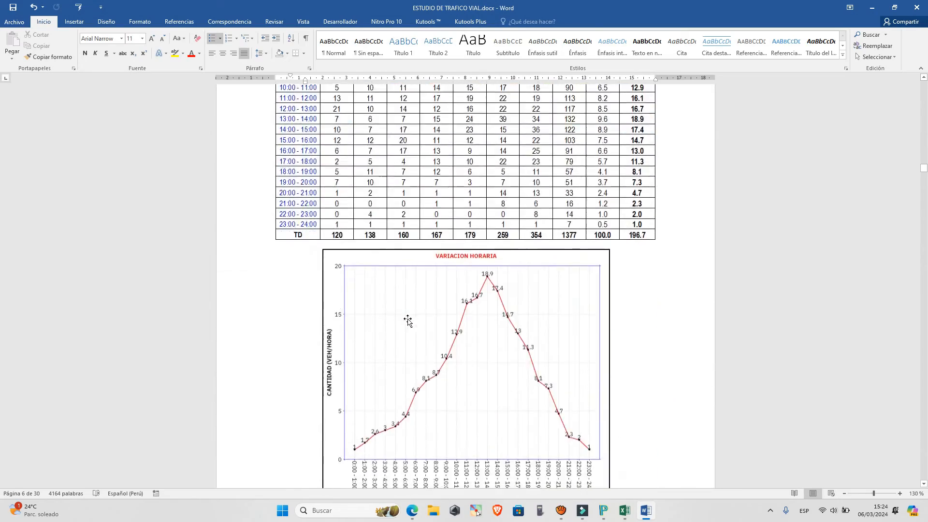
Review the report's IMDA and traffic projection sections, including TPDS, seasonal correction factor, design period and annual growth rate.
{"action": "scroll", "coordinate": [408, 320], "scroll_direction": "down", "scroll_amount": 20}
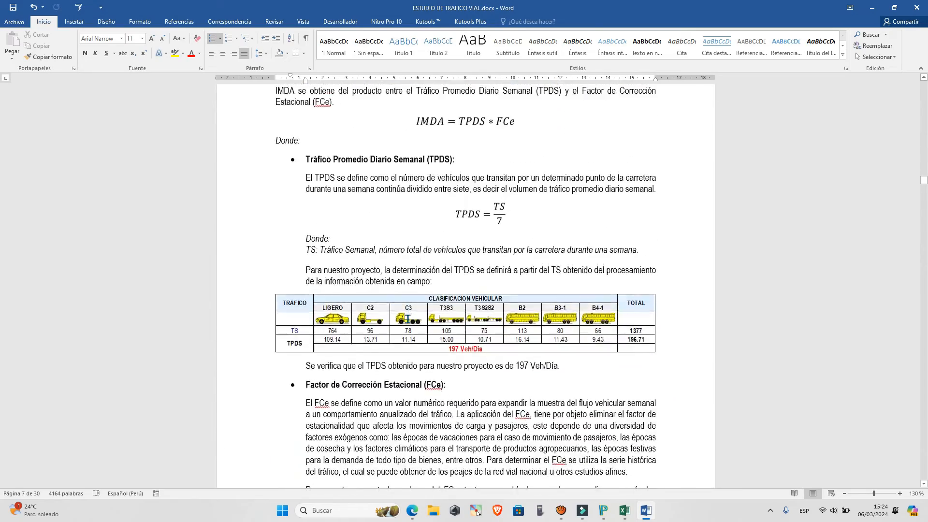
{"action": "scroll", "coordinate": [408, 319], "scroll_direction": "down", "scroll_amount": 20}
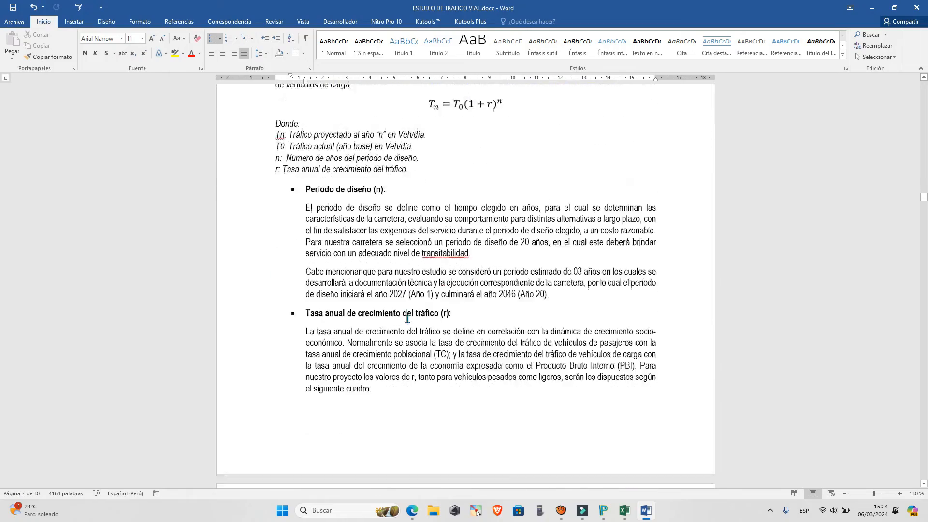
{"action": "scroll", "coordinate": [407, 319], "scroll_direction": "down", "scroll_amount": 12}
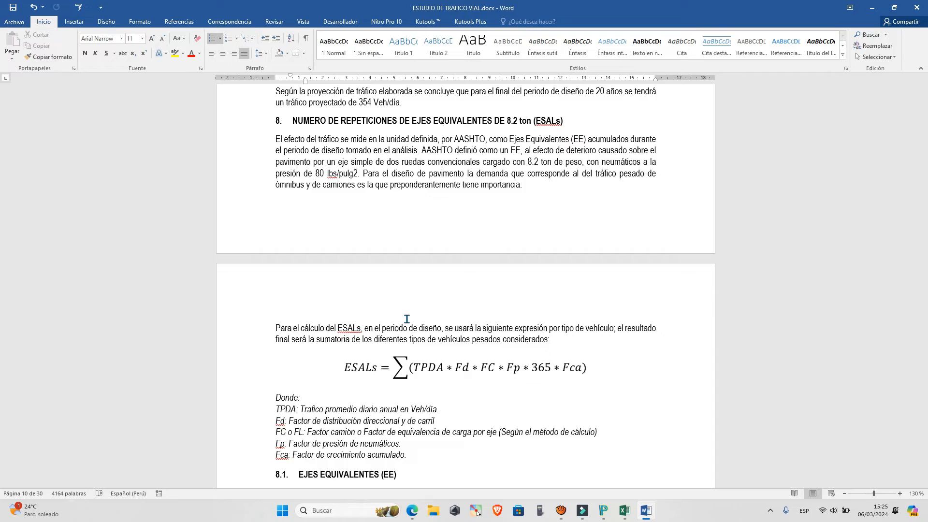
Review the ESALs calculation parameters in section 8, from equivalent axles and TPDA to tire pressure and accumulated growth factors.
{"action": "scroll", "coordinate": [397, 334], "scroll_direction": "down", "scroll_amount": 10}
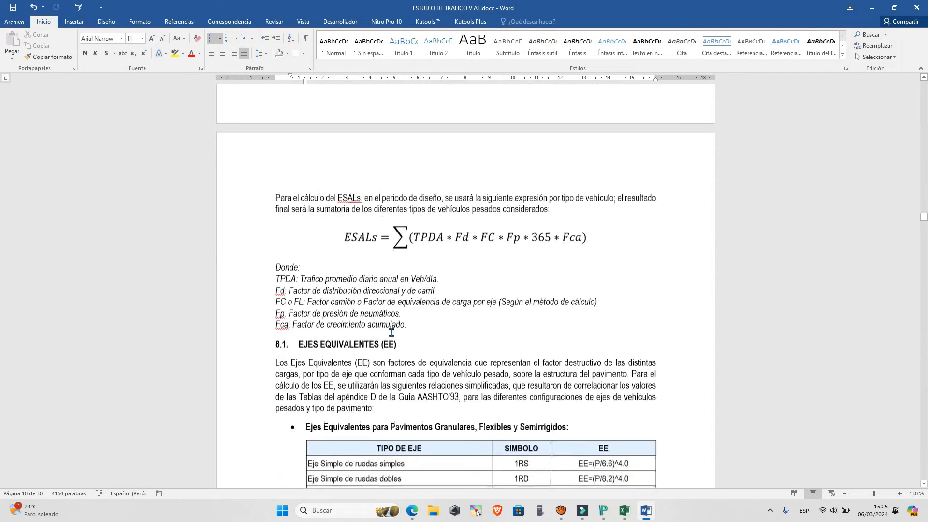
{"action": "scroll", "coordinate": [401, 345], "scroll_direction": "down", "scroll_amount": 15}
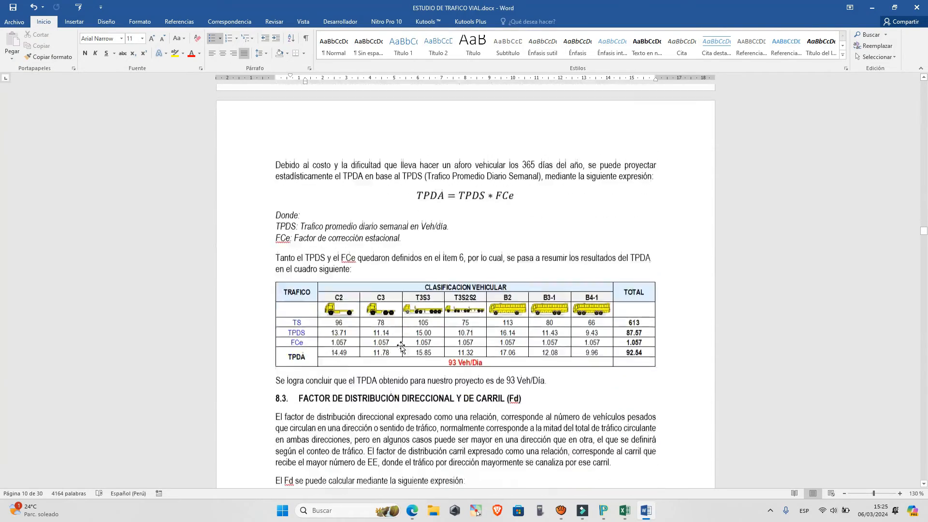
{"action": "scroll", "coordinate": [401, 345], "scroll_direction": "down", "scroll_amount": 20}
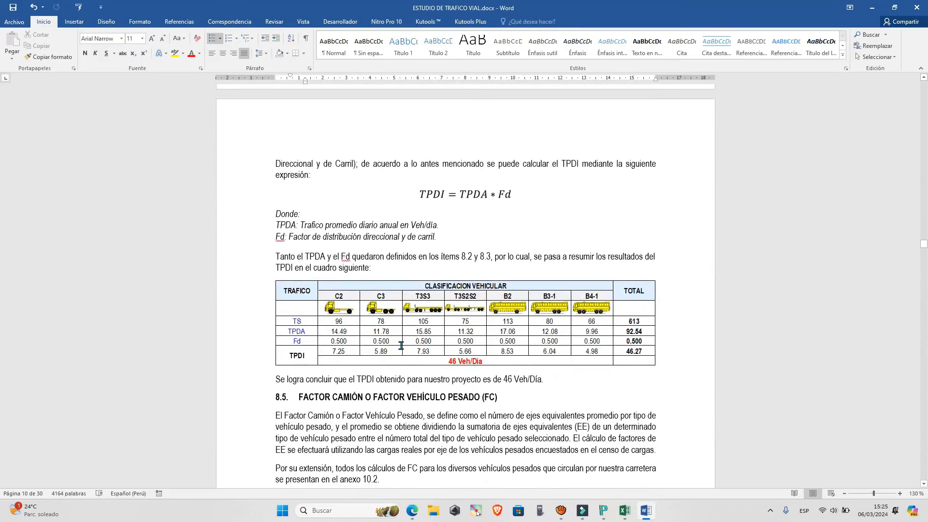
{"action": "scroll", "coordinate": [401, 345], "scroll_direction": "down", "scroll_amount": 20}
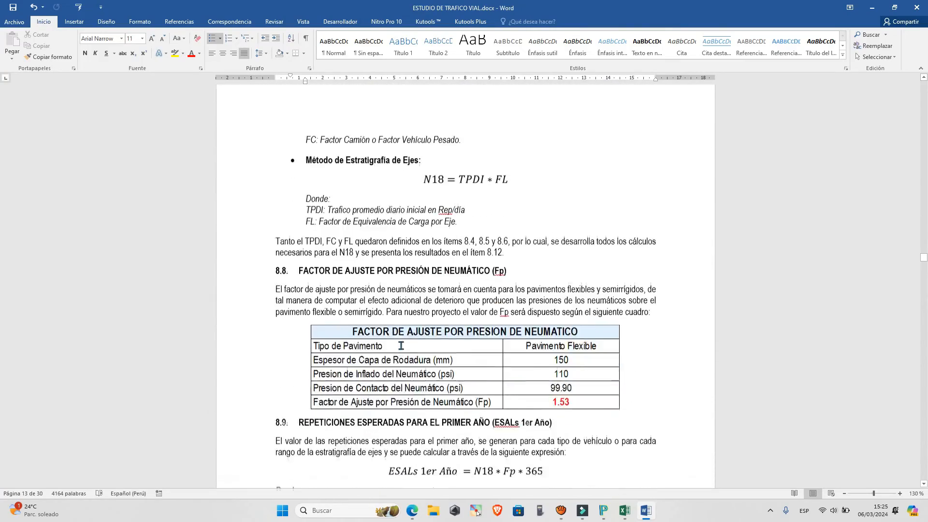
{"action": "scroll", "coordinate": [401, 345], "scroll_direction": "down", "scroll_amount": 15}
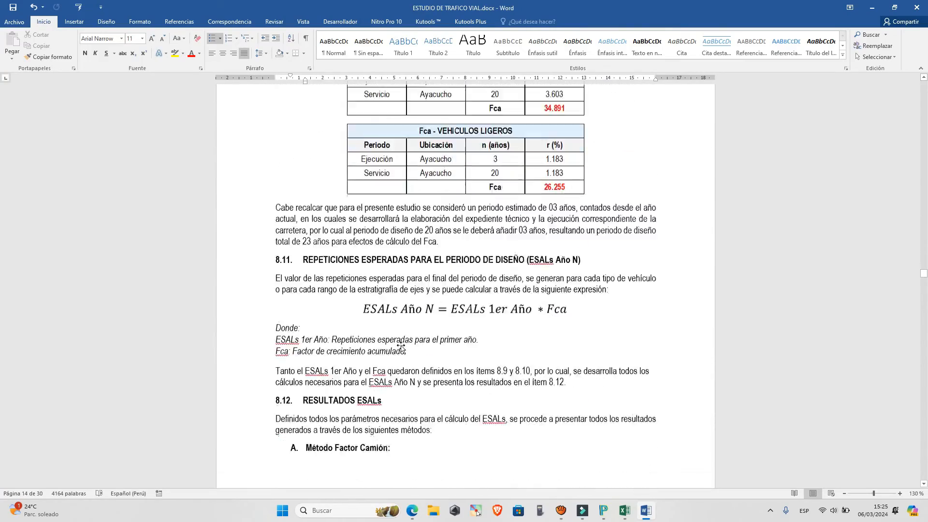
Review the ESALs results by both methods, the heavy traffic range classification and the start of the conclusions.
{"action": "scroll", "coordinate": [401, 345], "scroll_direction": "down", "scroll_amount": 15}
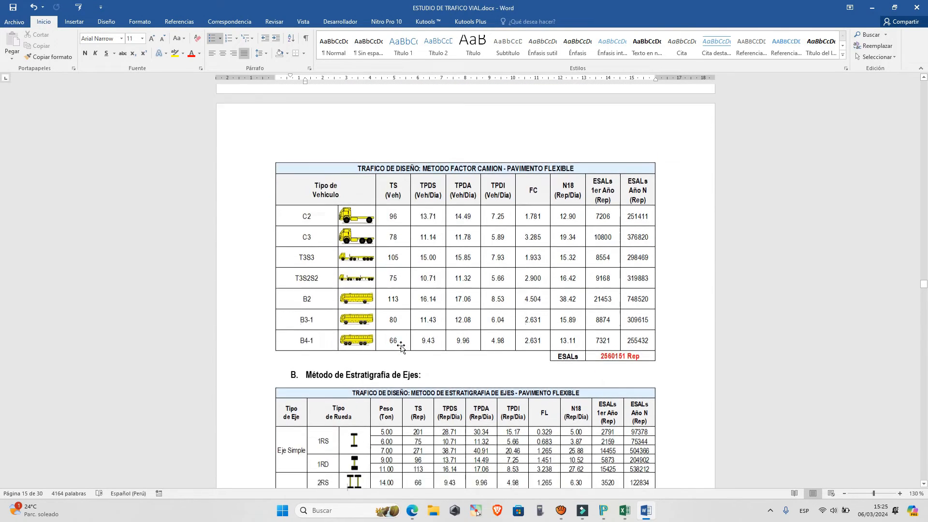
{"action": "left_click", "coordinate": [401, 345]}
{"action": "scroll", "coordinate": [435, 319], "scroll_direction": "down", "scroll_amount": 20}
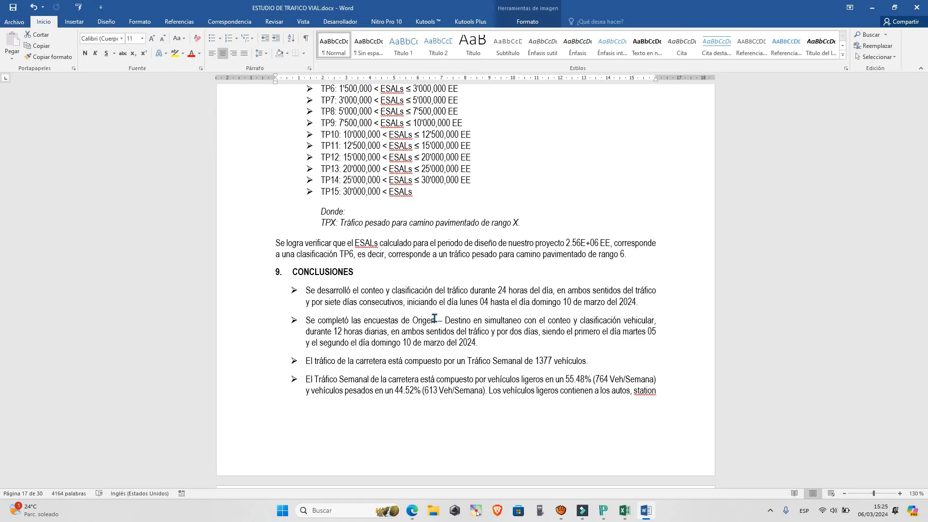
Review the report's conclusions, highlighting the ESALs value for the 20-year design period and its heavy traffic classification.
{"action": "scroll", "coordinate": [434, 319], "scroll_direction": "down", "scroll_amount": 12}
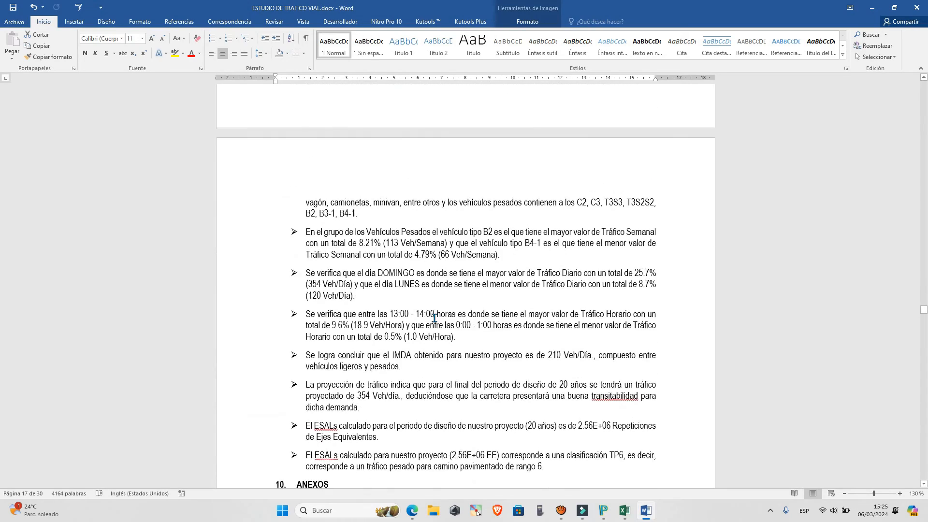
{"action": "scroll", "coordinate": [434, 318], "scroll_direction": "down", "scroll_amount": 3}
{"action": "scroll", "coordinate": [435, 319], "scroll_direction": "up", "scroll_amount": 1}
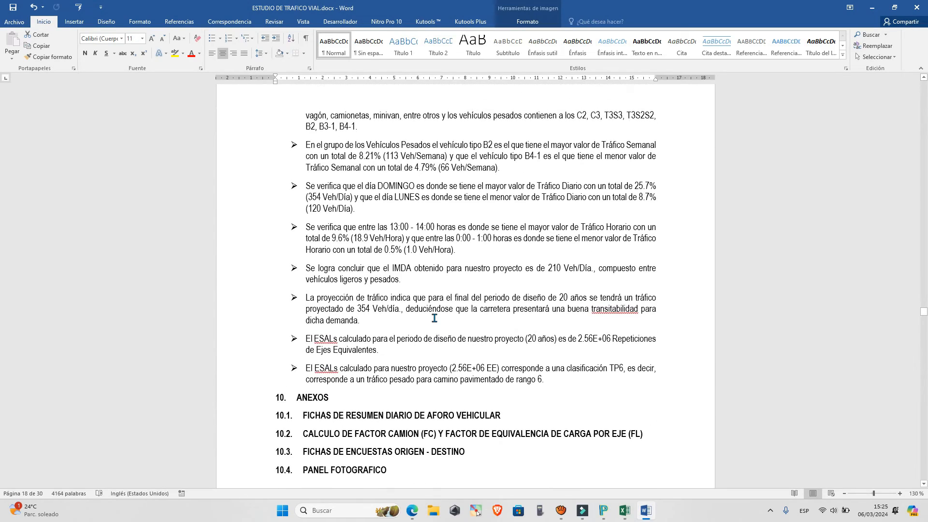
{"action": "left_click_drag", "start_coordinate": [388, 342], "coordinate": [648, 341]}
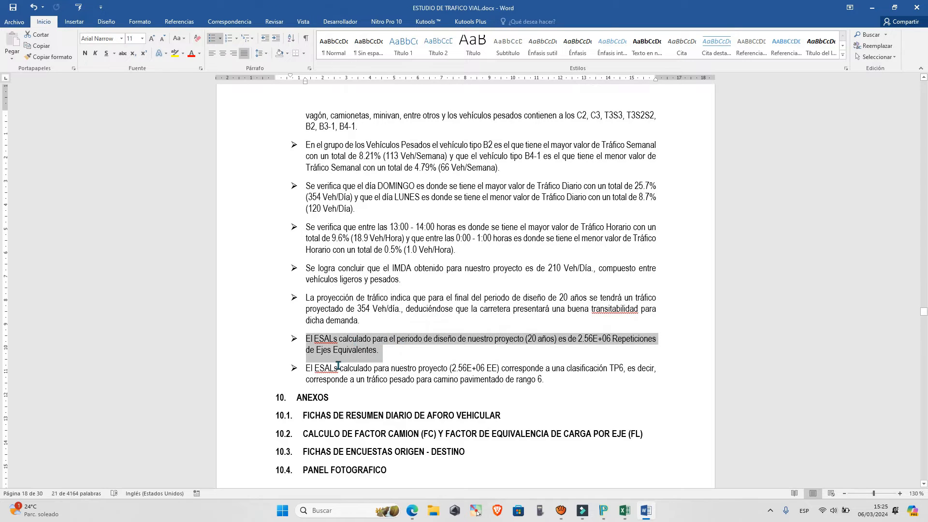
{"action": "left_click_drag", "start_coordinate": [306, 368], "coordinate": [427, 368]}
Review annex 10.1 with the daily vehicle count summary tables for each day of the week.
{"action": "scroll", "coordinate": [427, 368], "scroll_direction": "down", "scroll_amount": 20}
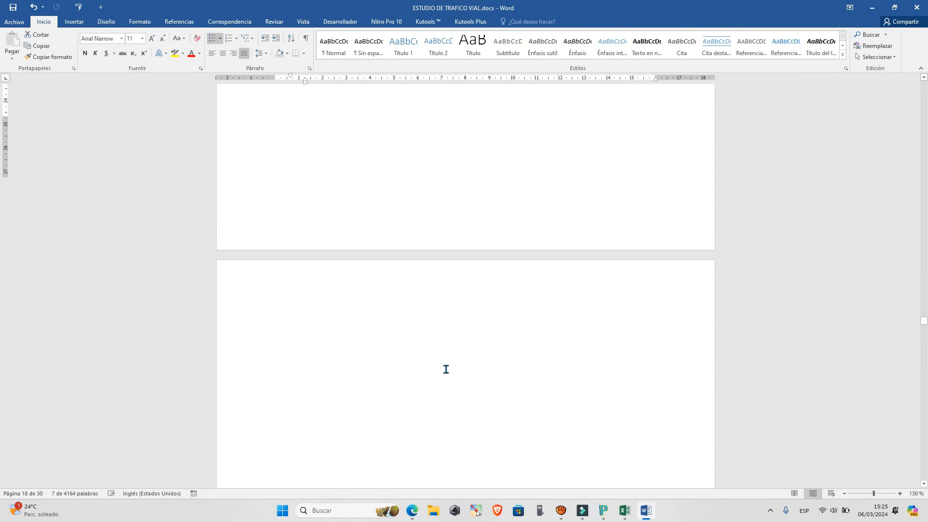
{"action": "scroll", "coordinate": [446, 369], "scroll_direction": "down", "scroll_amount": 15}
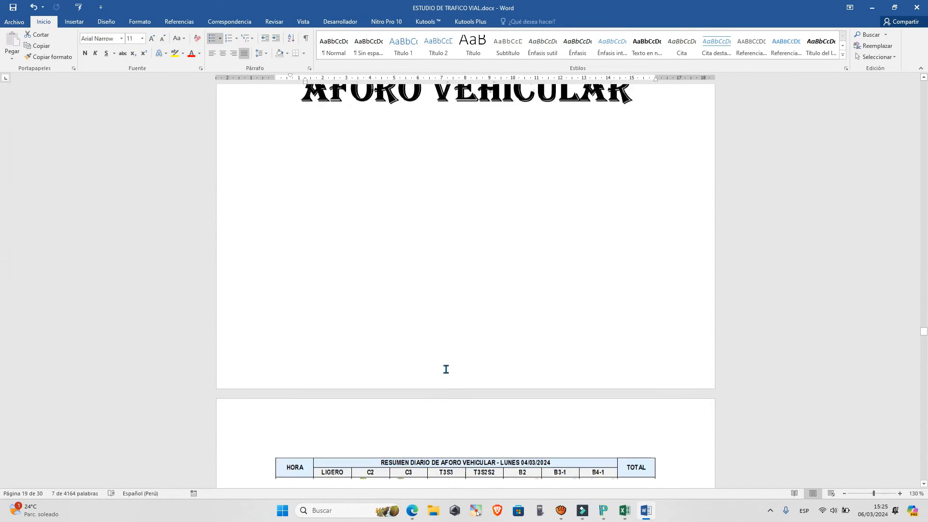
{"action": "scroll", "coordinate": [446, 370], "scroll_direction": "down", "scroll_amount": 15}
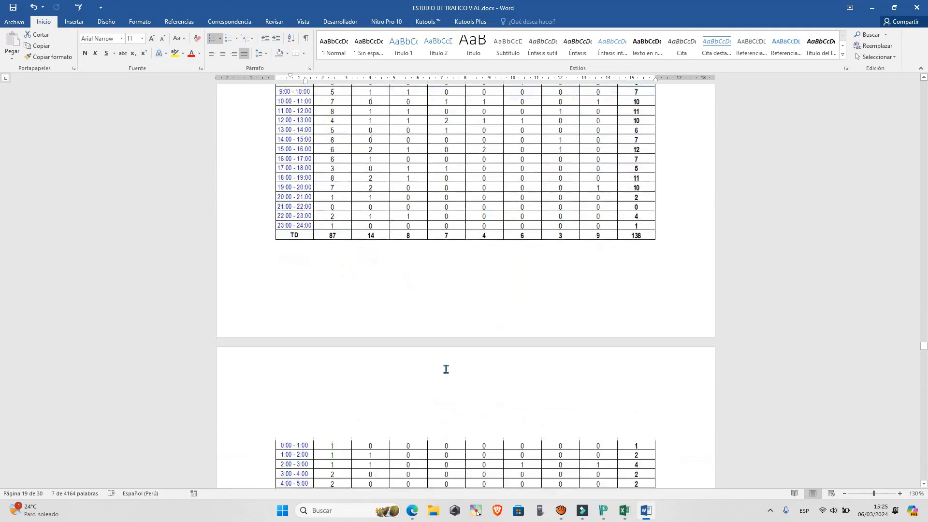
{"action": "scroll", "coordinate": [445, 369], "scroll_direction": "down", "scroll_amount": 20}
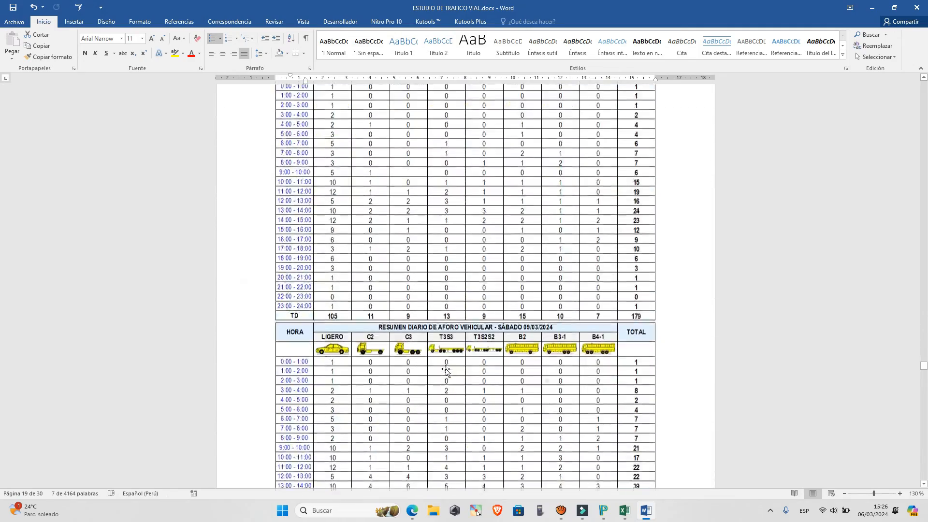
{"action": "scroll", "coordinate": [446, 369], "scroll_direction": "down", "scroll_amount": 15}
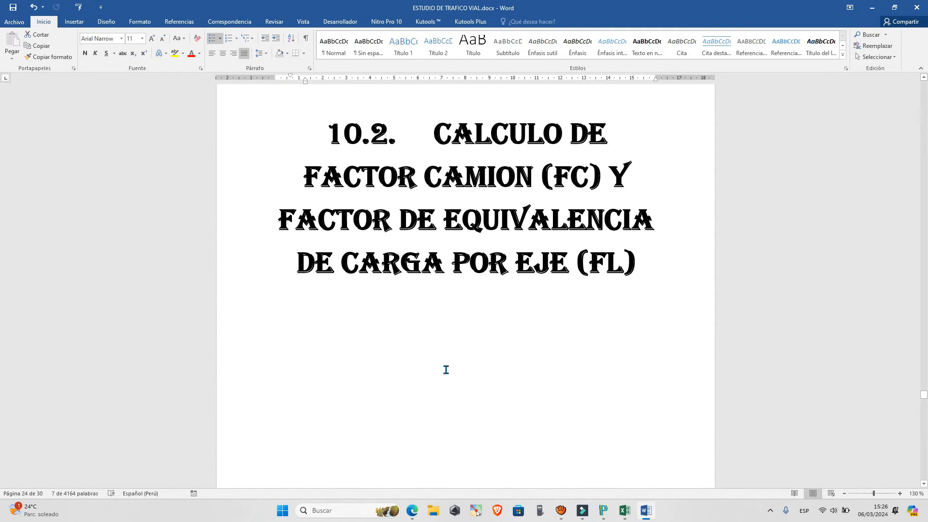
Review annex 10.2's axle equivalency factor tables for each vehicle type and the remaining annexes through 10.4, the photographic panel.
{"action": "scroll", "coordinate": [446, 370], "scroll_direction": "down", "scroll_amount": 15}
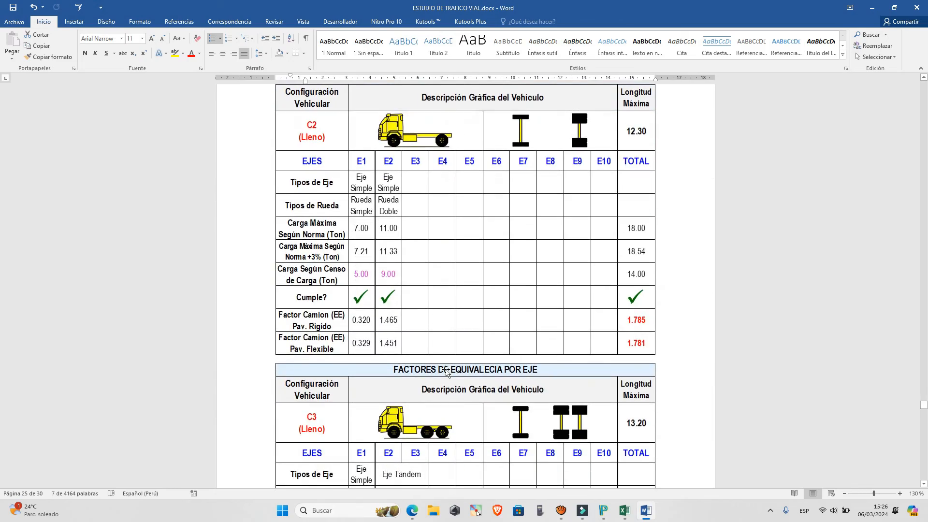
{"action": "scroll", "coordinate": [446, 370], "scroll_direction": "down", "scroll_amount": 4}
{"action": "scroll", "coordinate": [446, 372], "scroll_direction": "down", "scroll_amount": 20}
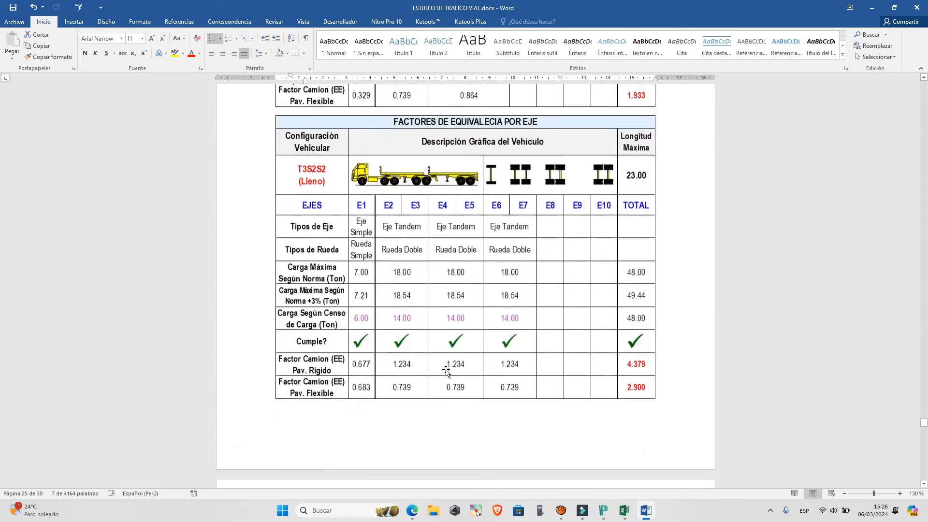
{"action": "scroll", "coordinate": [446, 371], "scroll_direction": "down", "scroll_amount": 10}
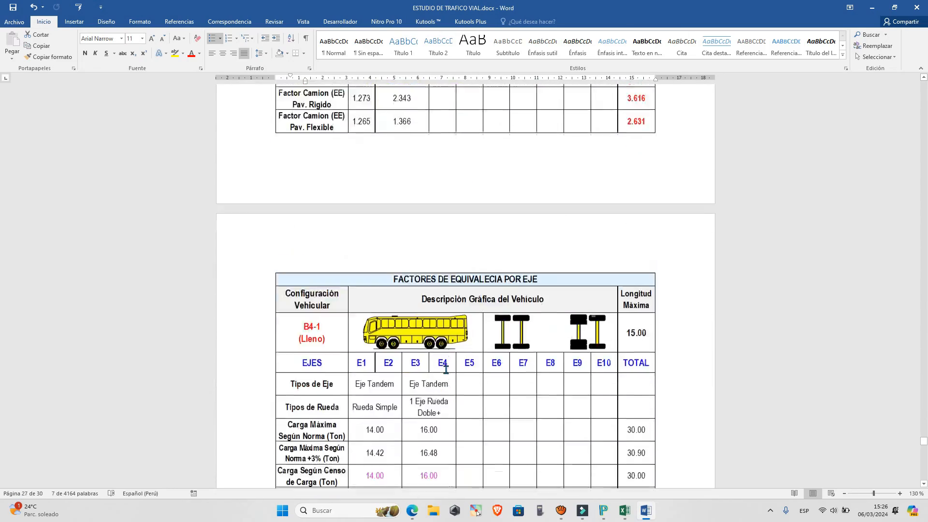
{"action": "scroll", "coordinate": [445, 369], "scroll_direction": "down", "scroll_amount": 15}
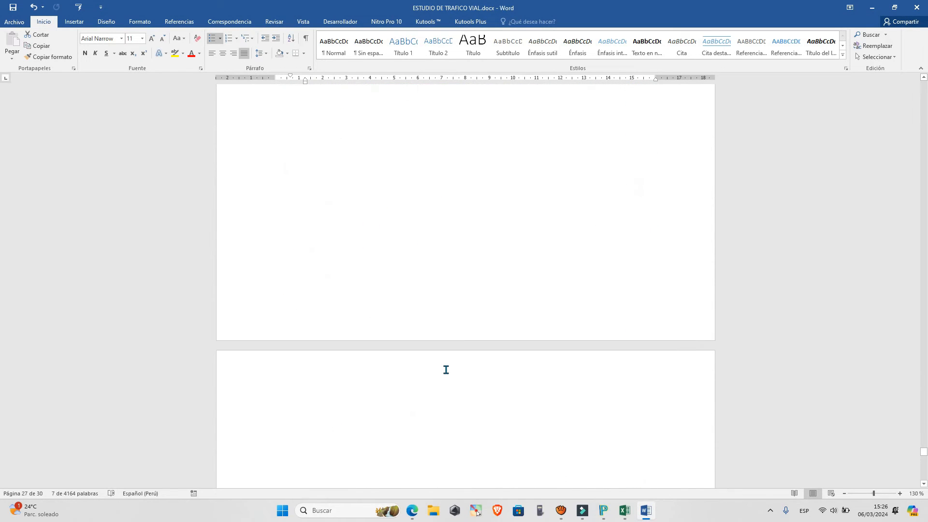
{"action": "scroll", "coordinate": [445, 370], "scroll_direction": "down", "scroll_amount": 12}
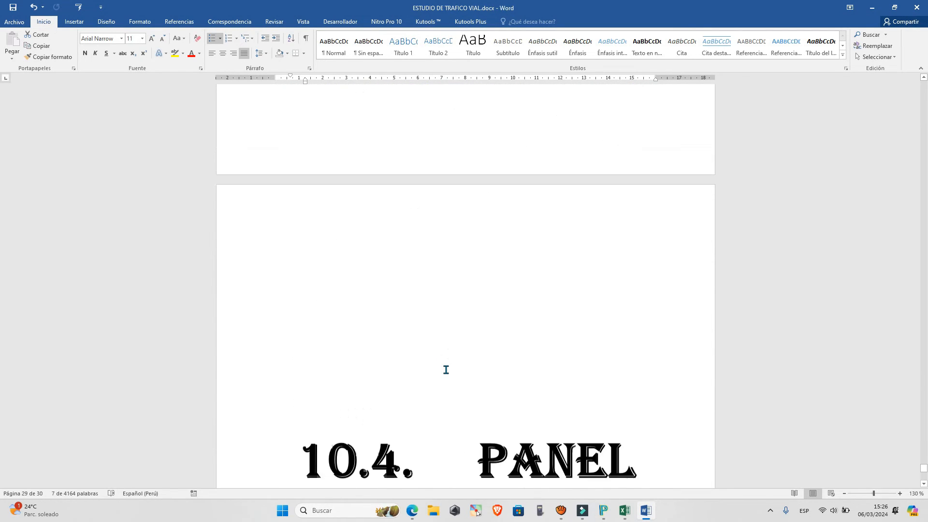
{"action": "scroll", "coordinate": [444, 373], "scroll_direction": "down", "scroll_amount": 1}
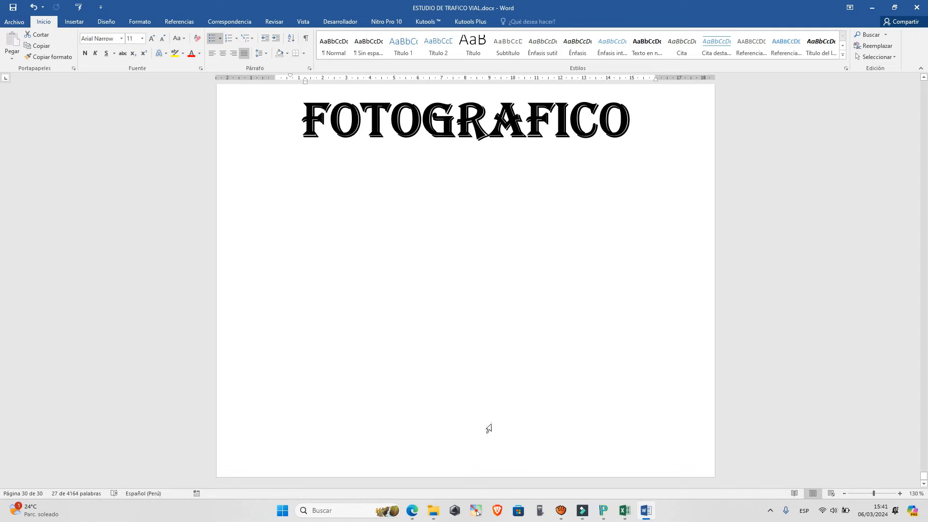
Switch to PAVE, close the report generator, and review the flexible pavement traffic projection by the truck factor method.
{"action": "left_click", "coordinate": [603, 511]}
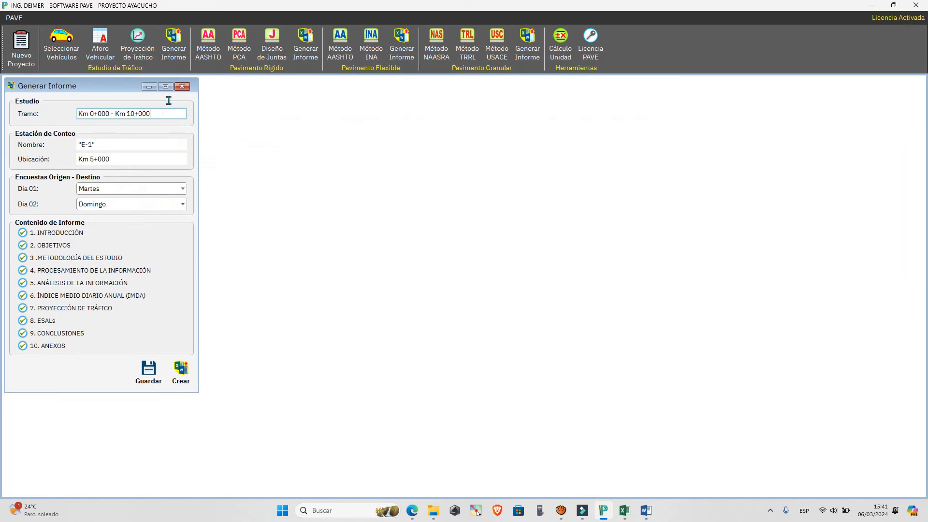
{"action": "left_click", "coordinate": [182, 87]}
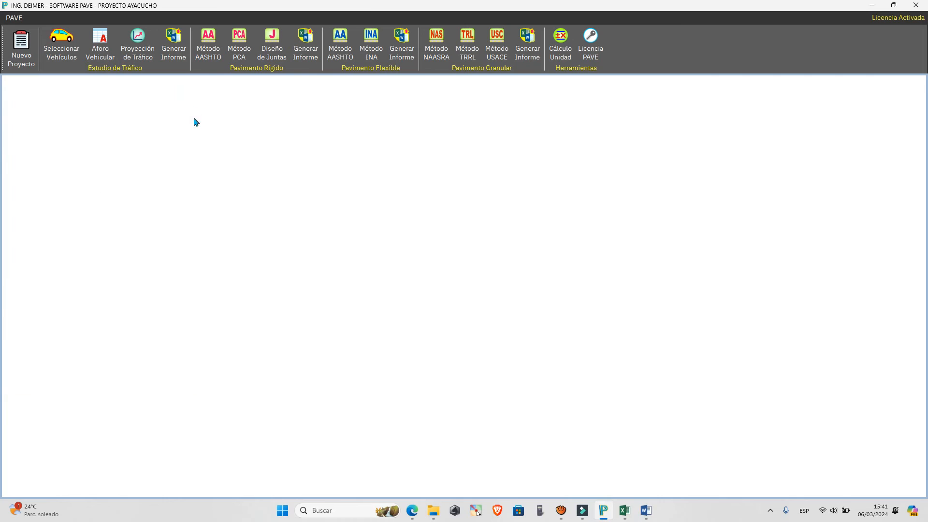
{"action": "left_click", "coordinate": [137, 43]}
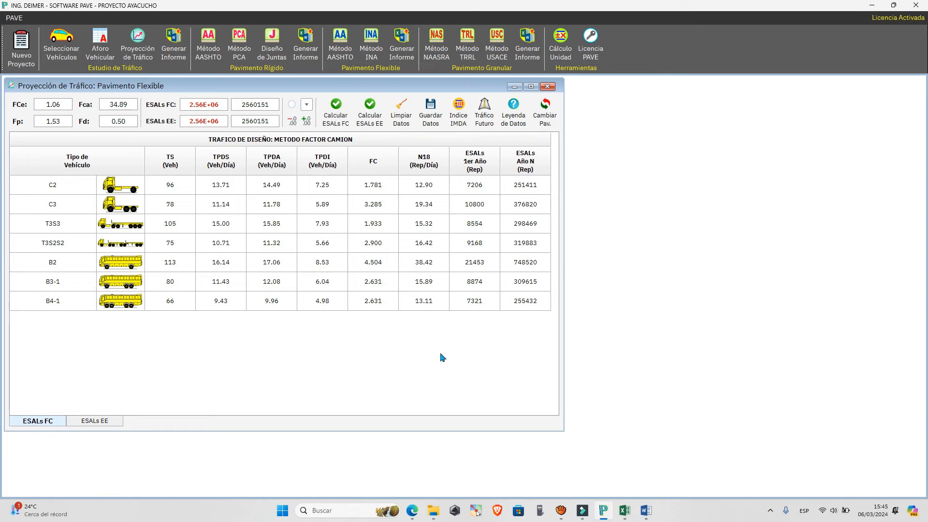
{"action": "left_click", "coordinate": [547, 87]}
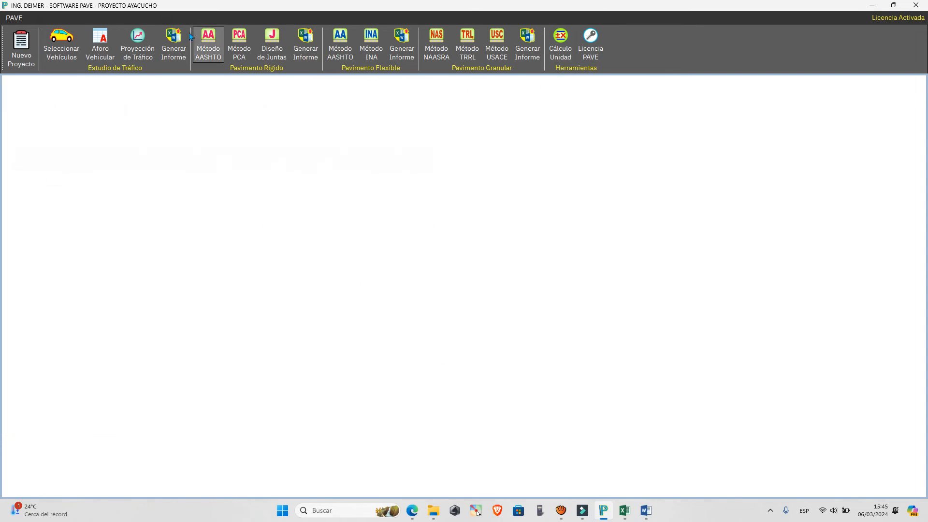
Open the C2 vehicle's truck factor analysis and consult the light vehicle slide in the Edge PDF for its axle loads.
{"action": "left_click", "coordinate": [69, 47]}
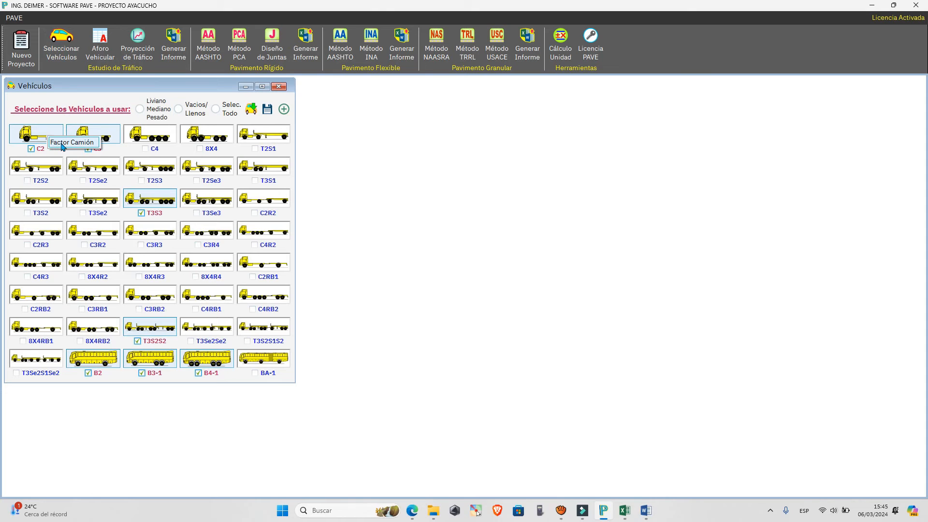
{"action": "left_click", "coordinate": [61, 143]}
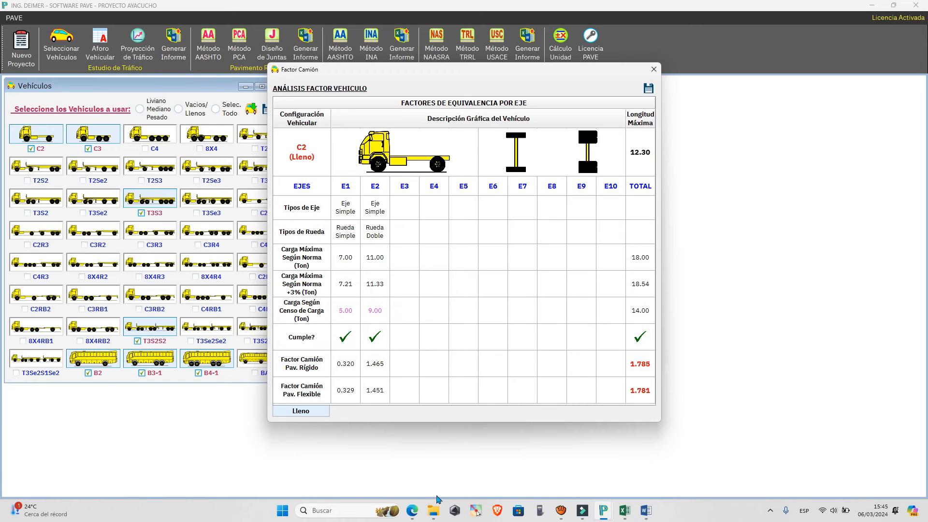
{"action": "left_click", "coordinate": [411, 514]}
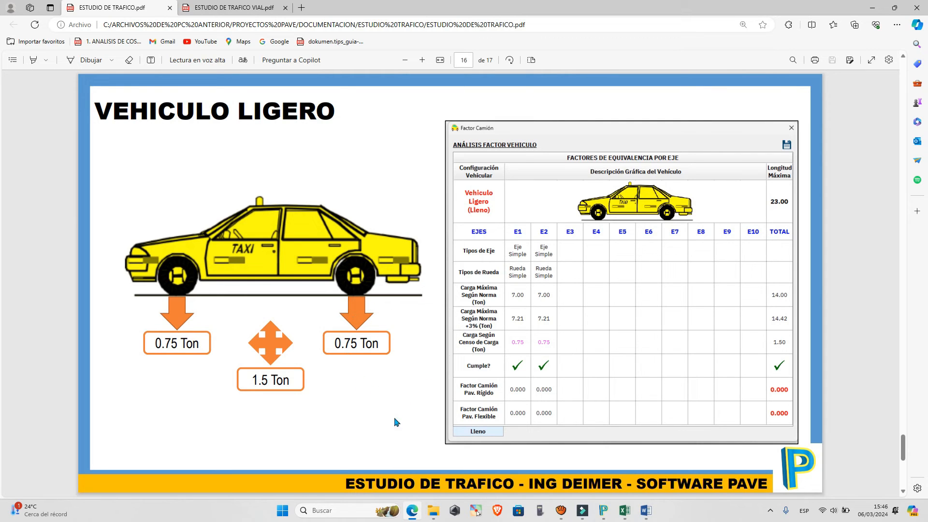
{"action": "mouse_move", "coordinate": [597, 515]}
{"action": "left_click", "coordinate": [588, 481]}
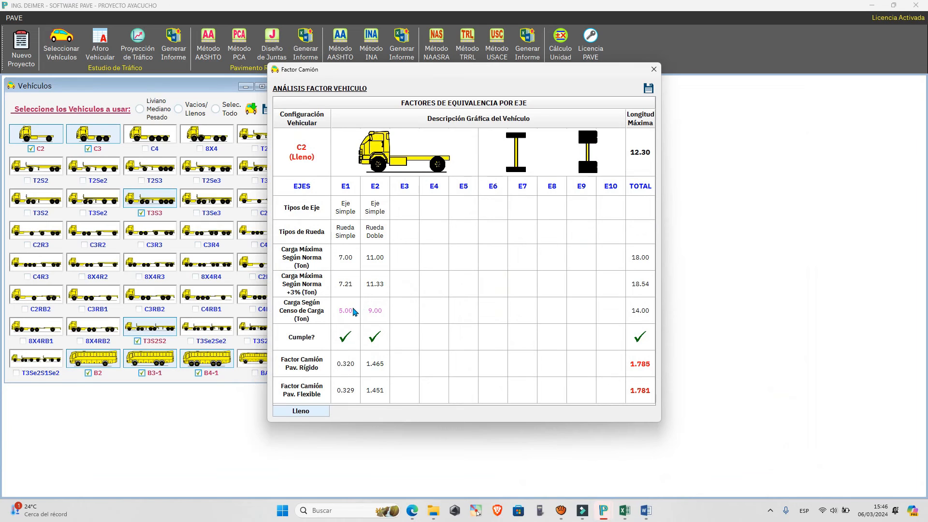
Set the C2 vehicle's load census values for axles E1 and E2 to 0.75 tons each.
{"action": "left_click", "coordinate": [355, 311]}
{"action": "type", "text": "0.75"}
{"action": "left_click", "coordinate": [366, 313]}
{"action": "type", "text": "9"}
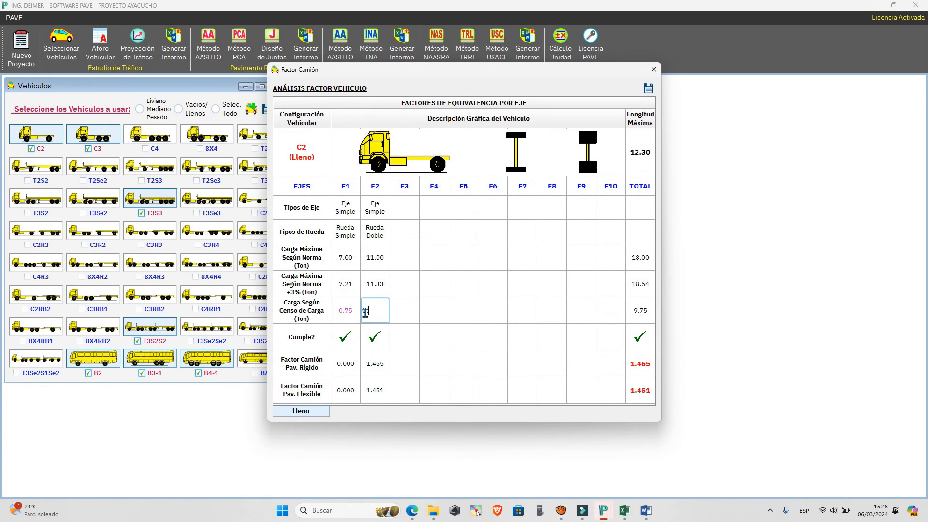
{"action": "type", "text": ".75"}
{"action": "key", "text": "Return"}
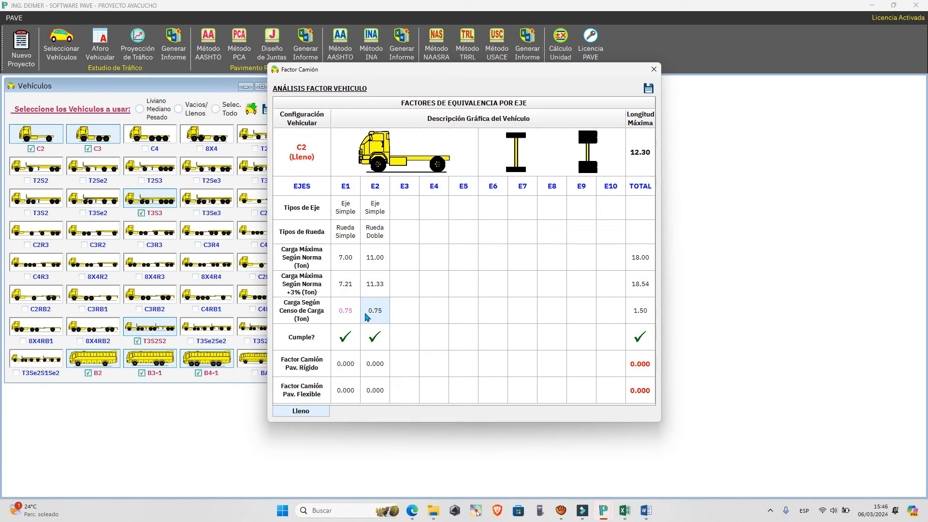
Check the rigid and flexible pavement truck factors per axle and in total for the light vehicle loads.
{"action": "left_click_drag", "start_coordinate": [301, 366], "coordinate": [386, 366]}
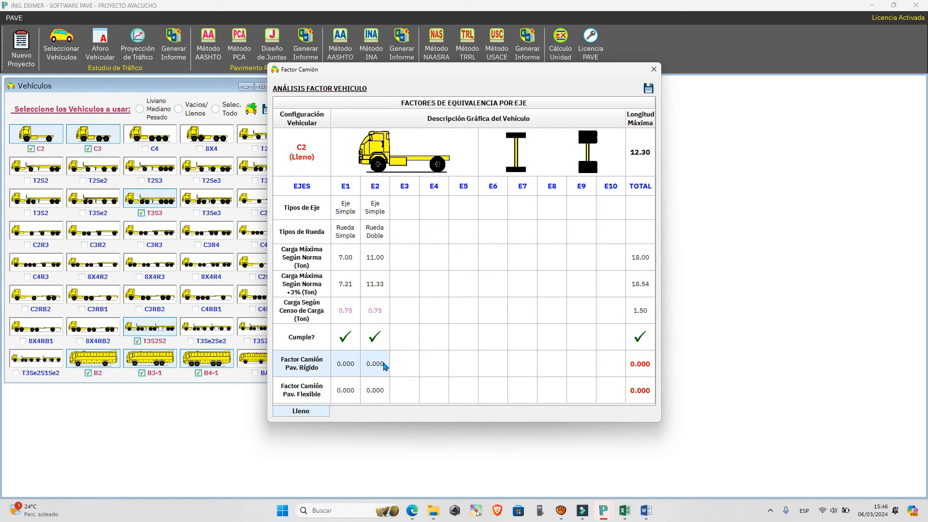
{"action": "left_click_drag", "start_coordinate": [309, 391], "coordinate": [622, 371]}
{"action": "left_click", "coordinate": [621, 371]}
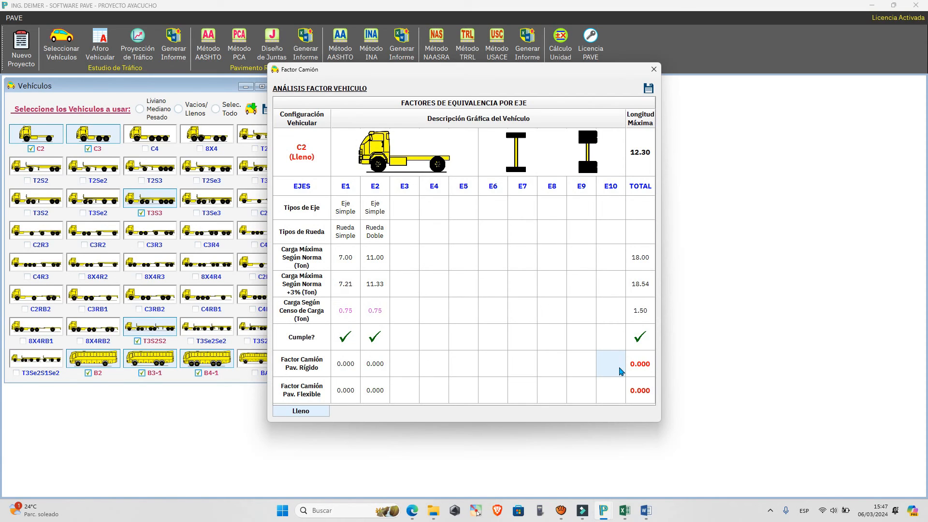
Switch to the ESTUDIO DE TRAFICO.pdf presentation in Edge and go to page 1.
{"action": "mouse_move", "coordinate": [412, 511]}
{"action": "left_click", "coordinate": [426, 459]}
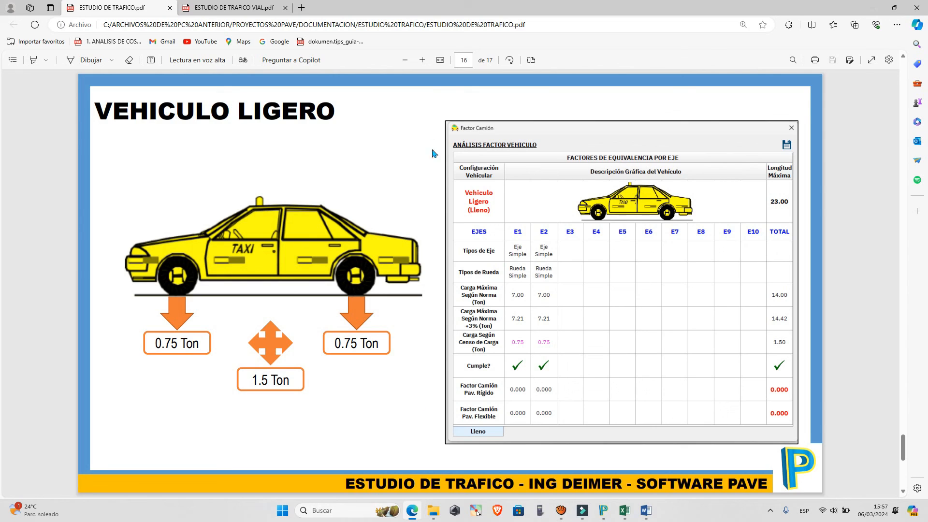
{"action": "left_click", "coordinate": [463, 60]}
{"action": "type", "text": "1"}
{"action": "key", "text": "Return"}
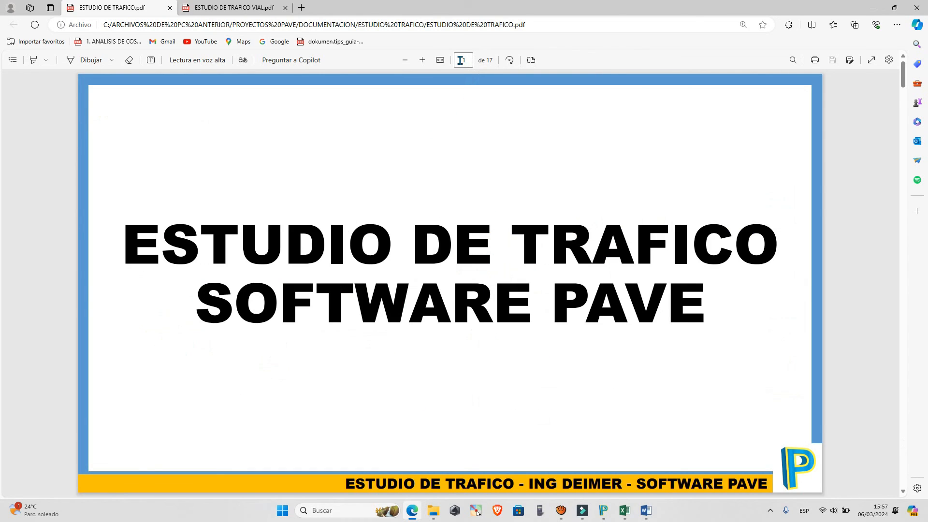